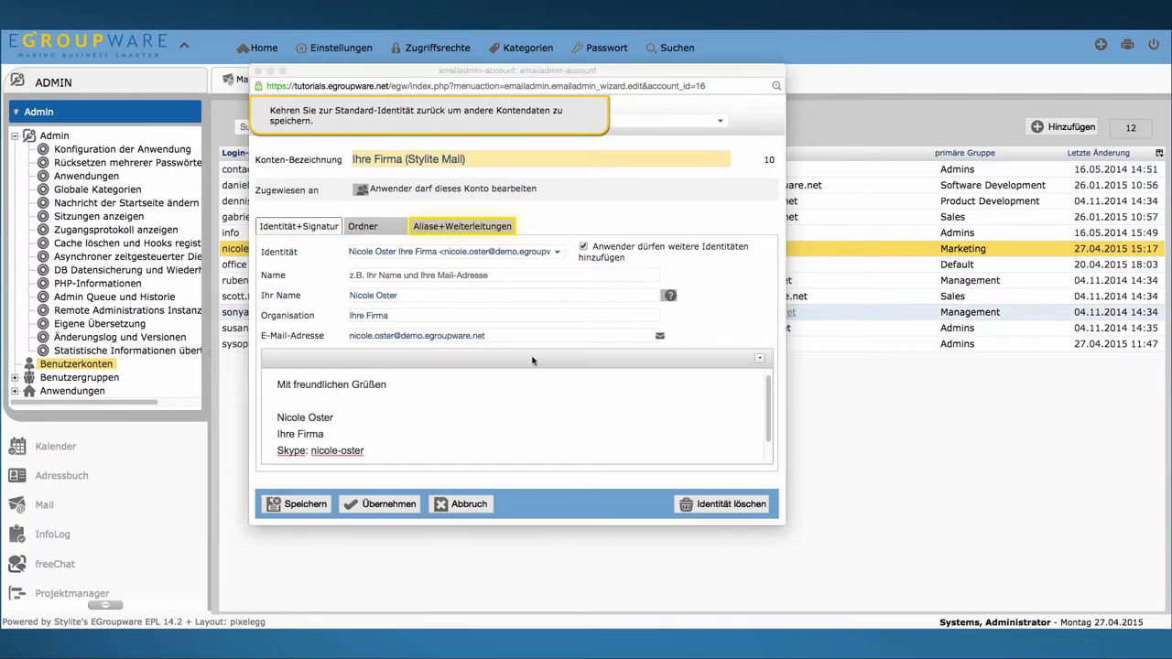
Step: Show the account's aliases, forwarding and 2048 MB quota, leaving forward-only delivery switched off
left_click(474, 229)
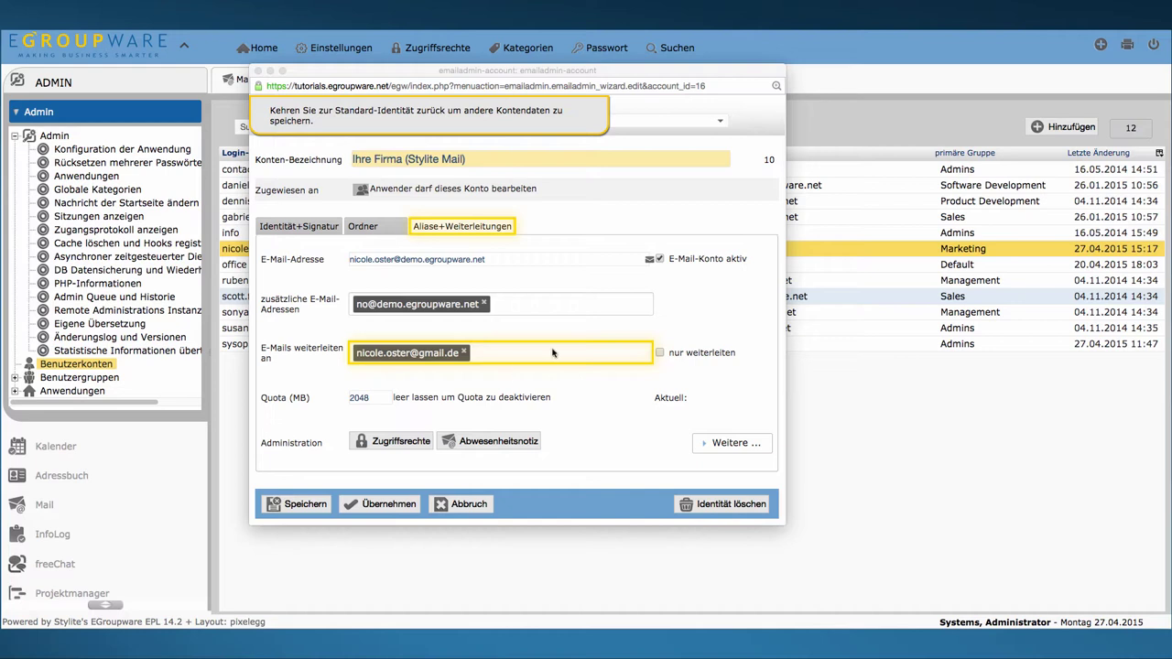
left_click(661, 354)
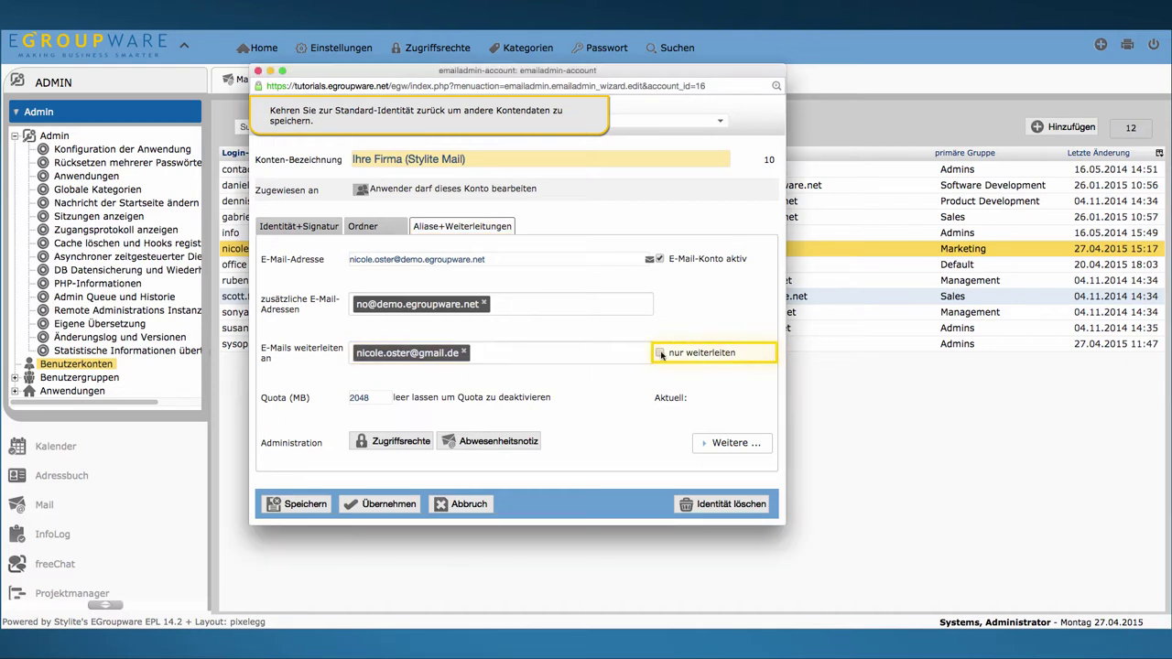
left_click(661, 354)
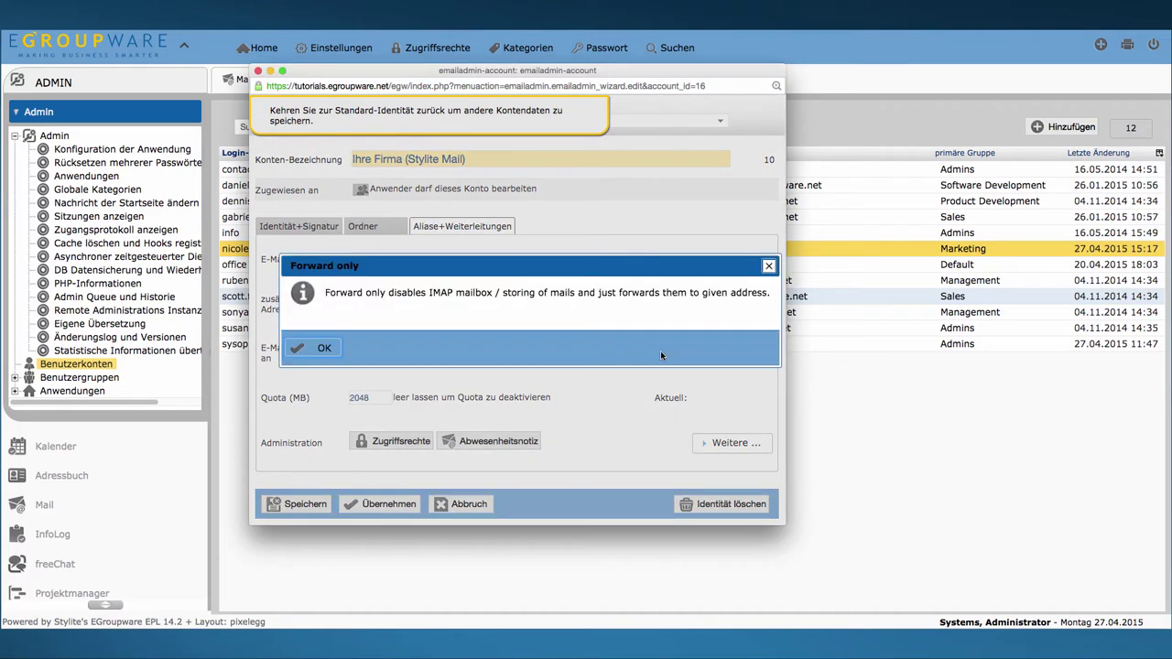
left_click(768, 268)
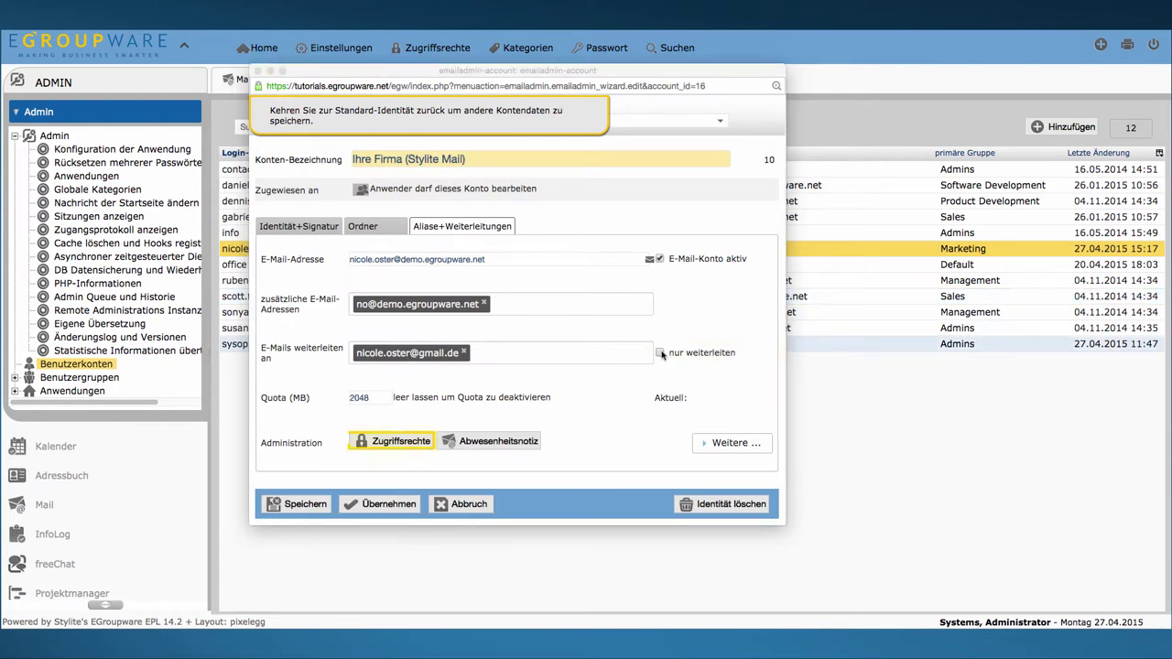
Step: Save the account's INBOX folder access rights
left_click(398, 443)
left_click(397, 443)
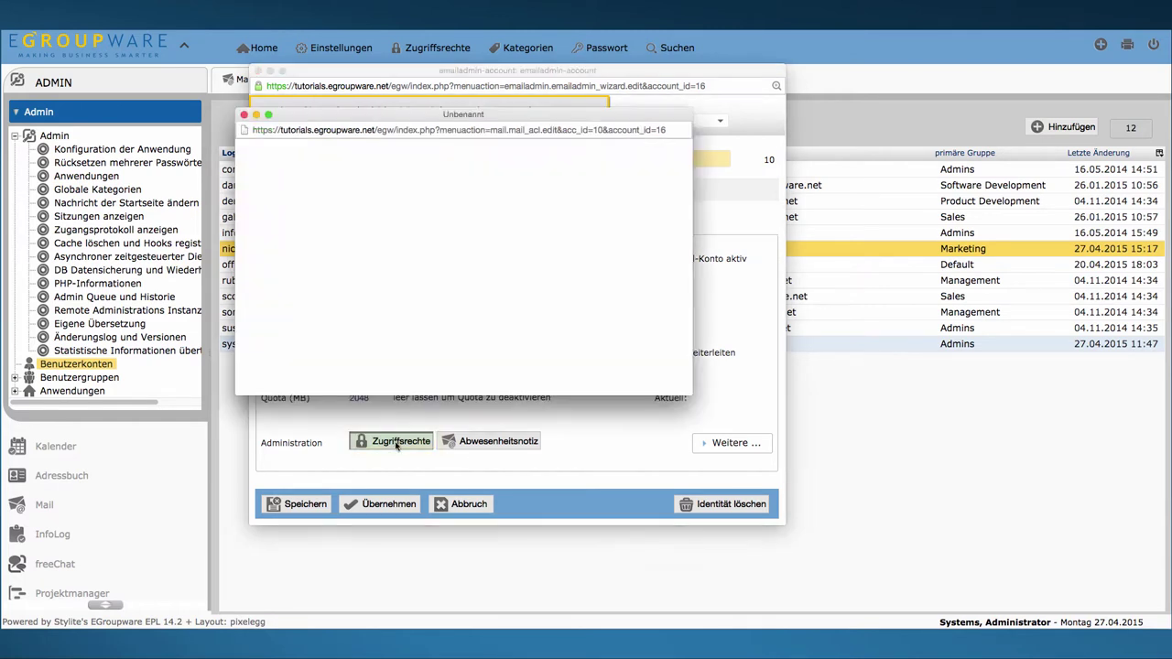
left_click_drag(354, 176, 314, 216)
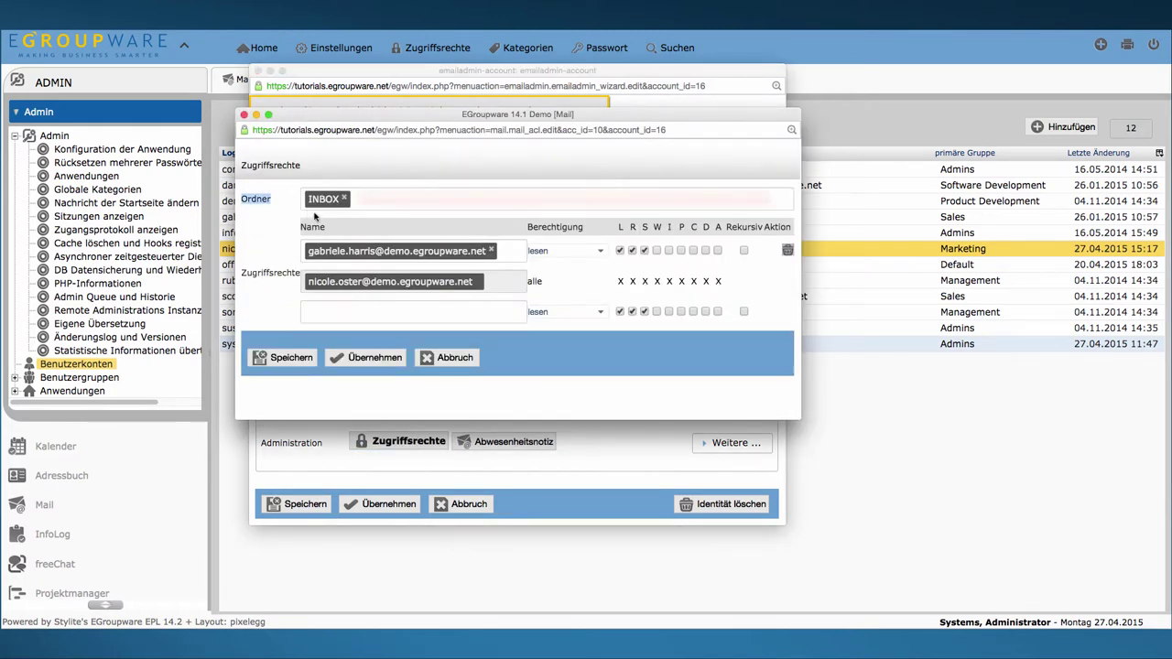
left_click(280, 198)
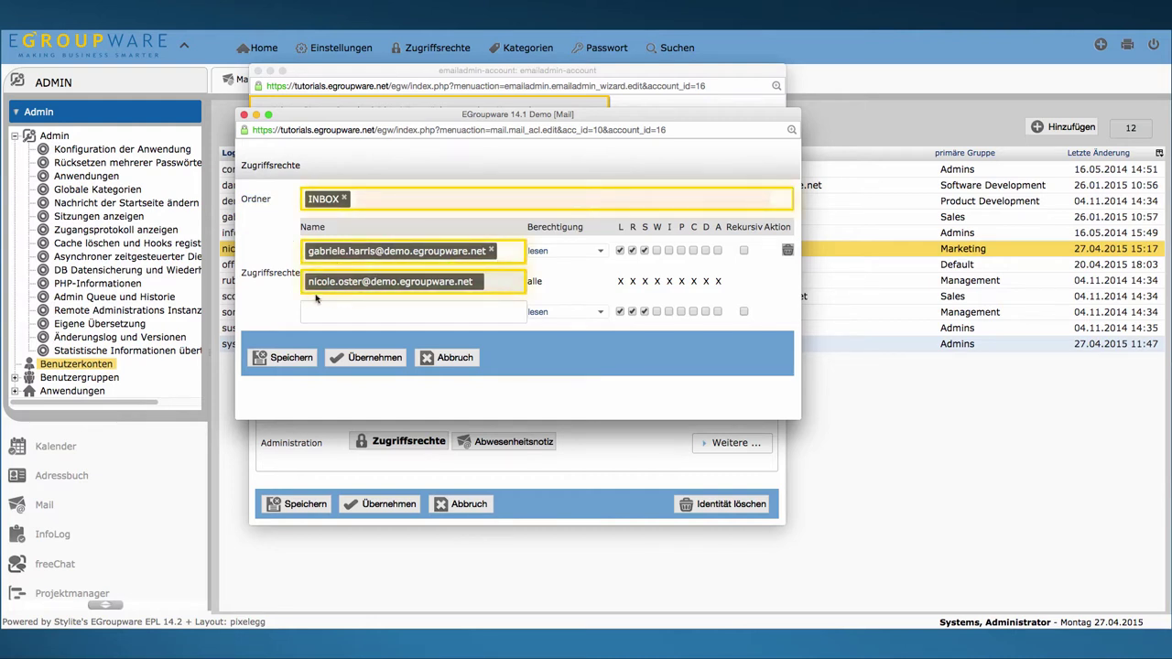
left_click(286, 358)
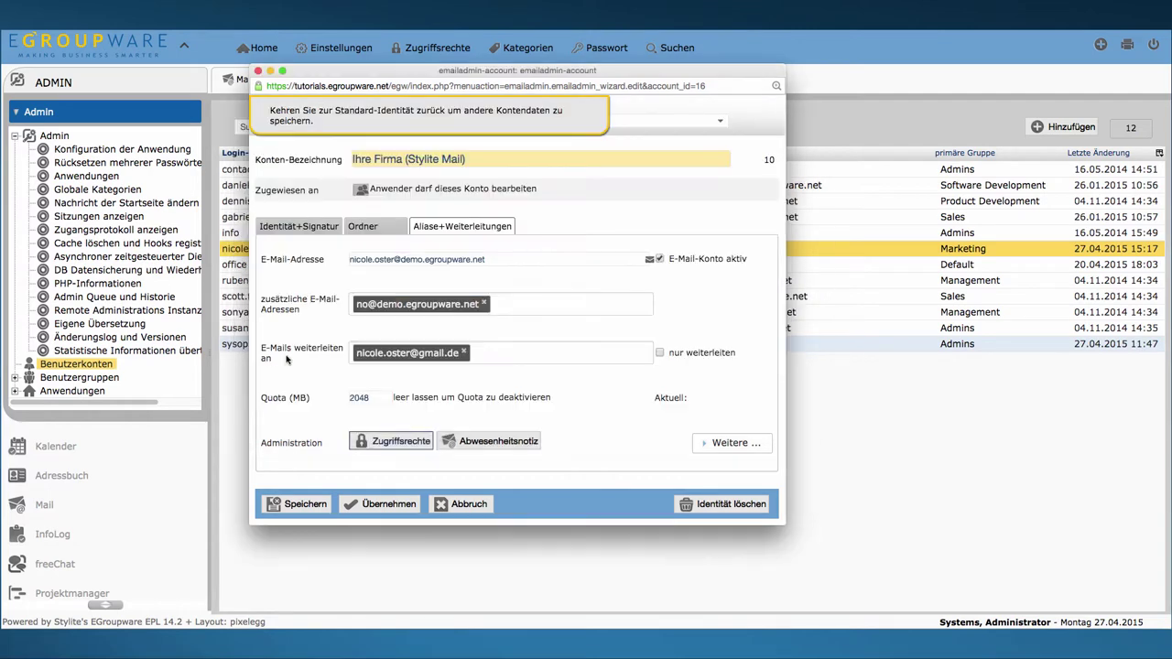
Step: Schedule the vacation notice 'nach Datum' from 28.04.2015 to 20.05.2015 and save it
left_click(533, 442)
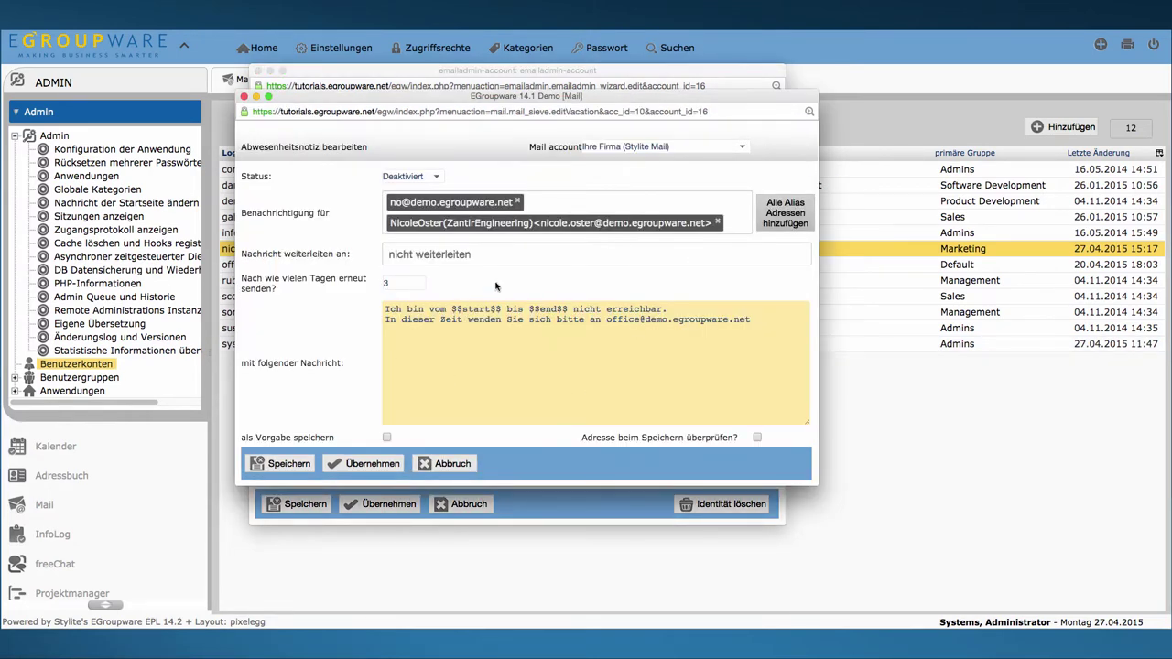
left_click(429, 176)
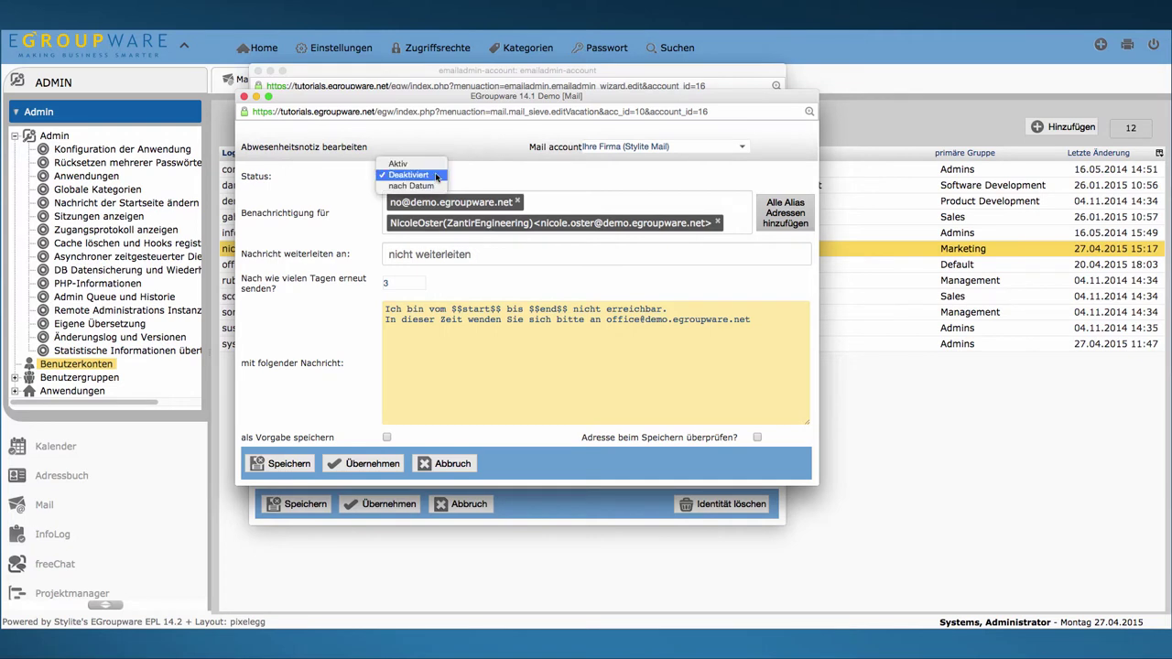
left_click(412, 186)
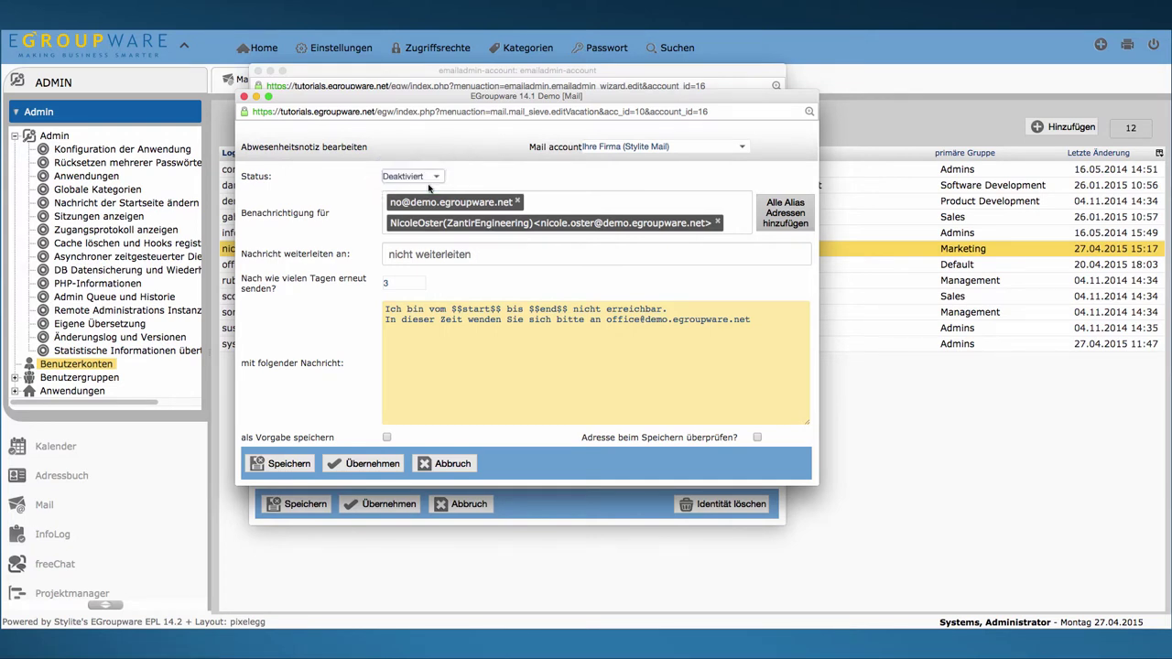
left_click(531, 176)
left_click(498, 299)
left_click(586, 177)
left_click(593, 197)
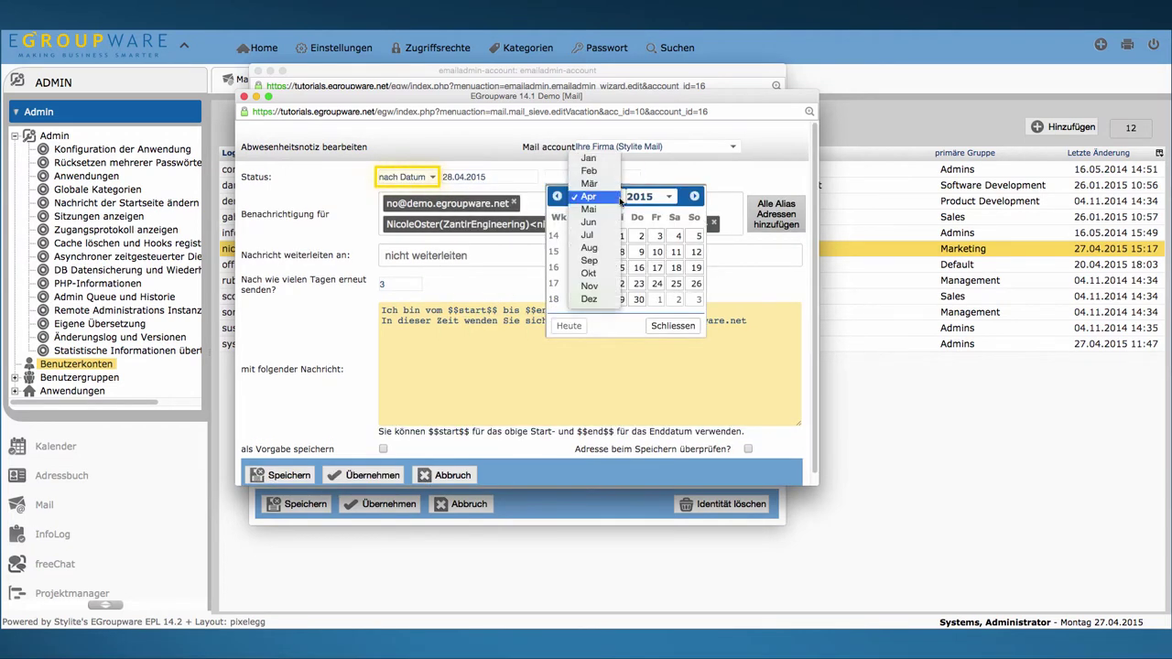
left_click(568, 210)
left_click(613, 283)
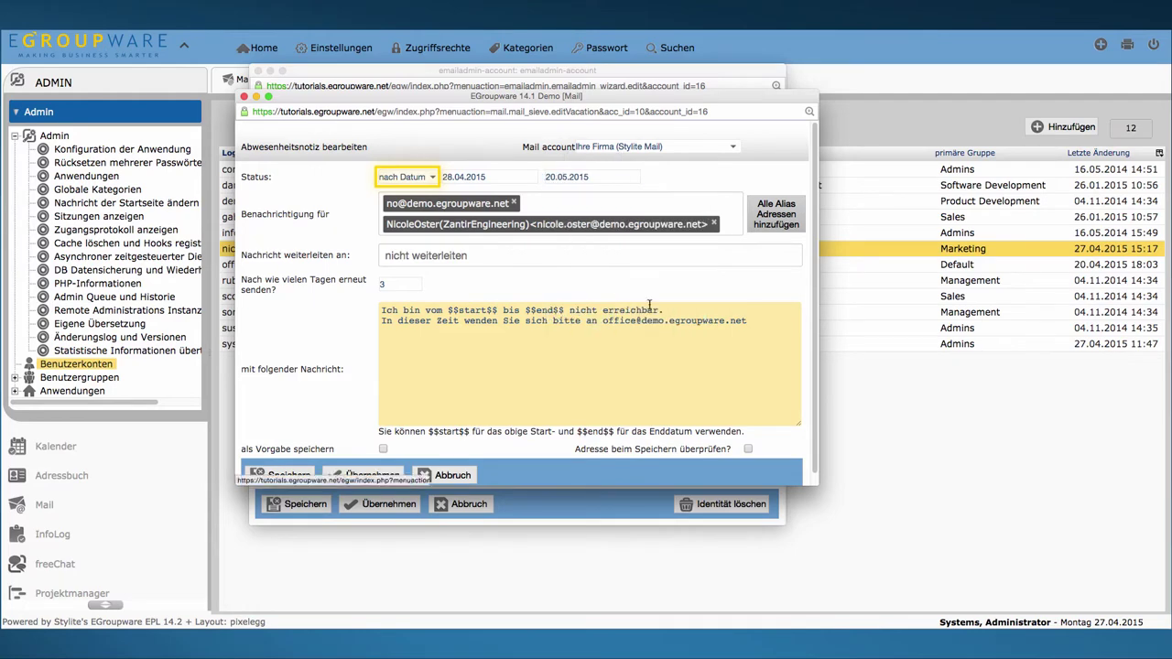
left_click(286, 475)
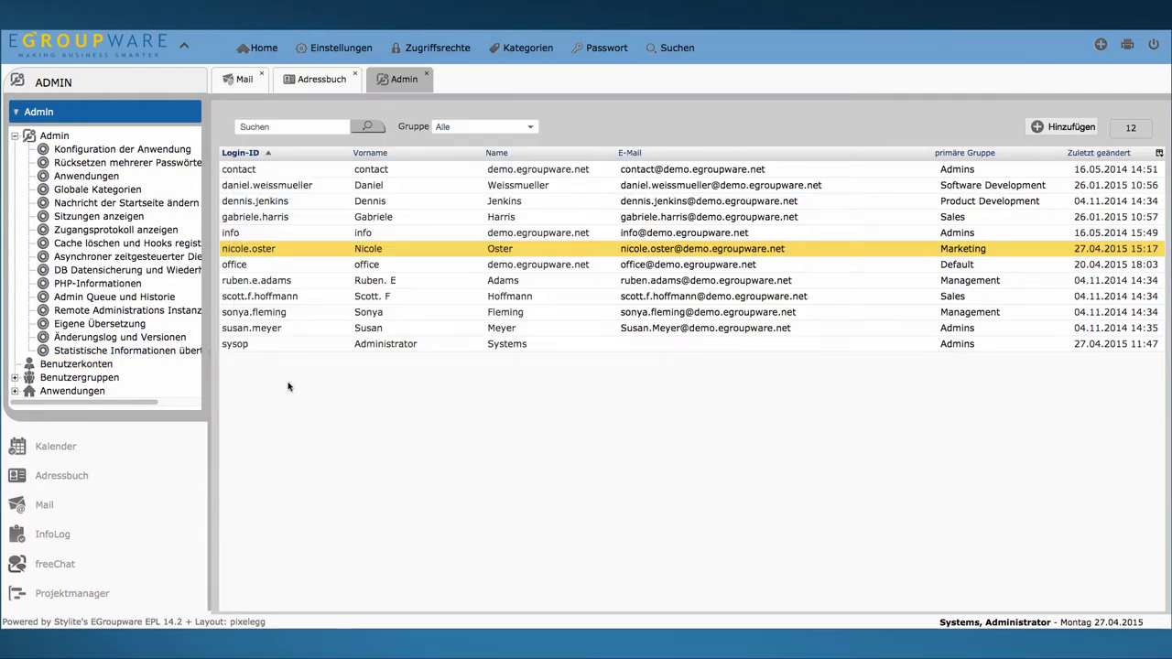
Step: Start adding a new mail account for the Marketing user via Konto hinzufügen
right_click(281, 249)
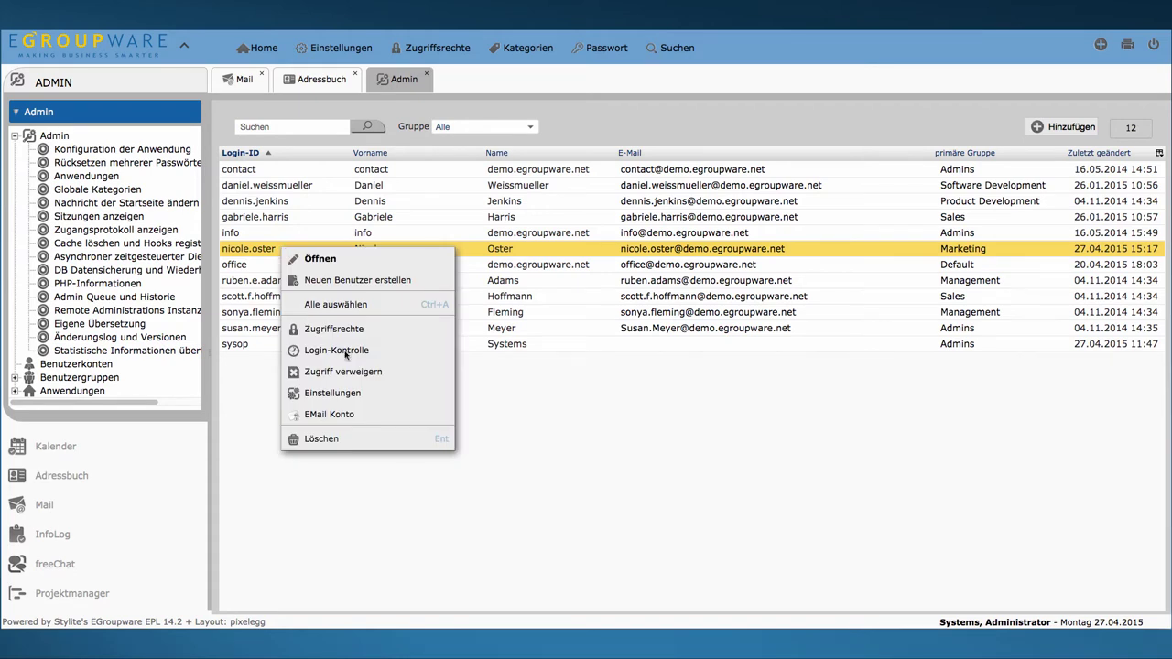
left_click(333, 417)
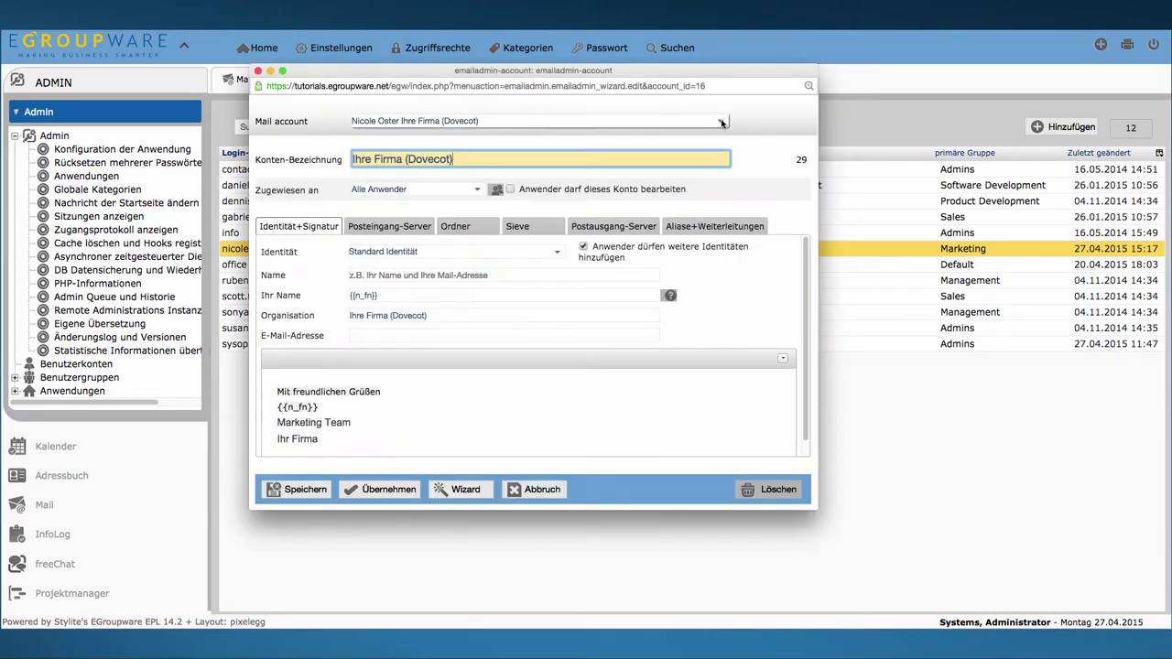
left_click(605, 122)
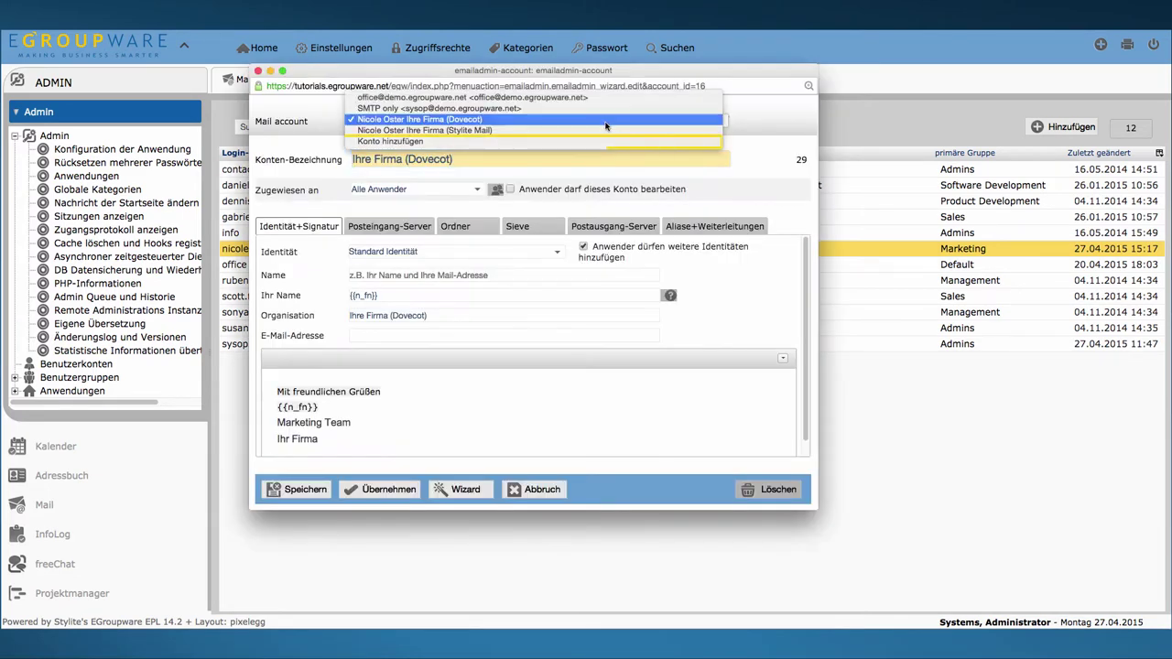
left_click(486, 142)
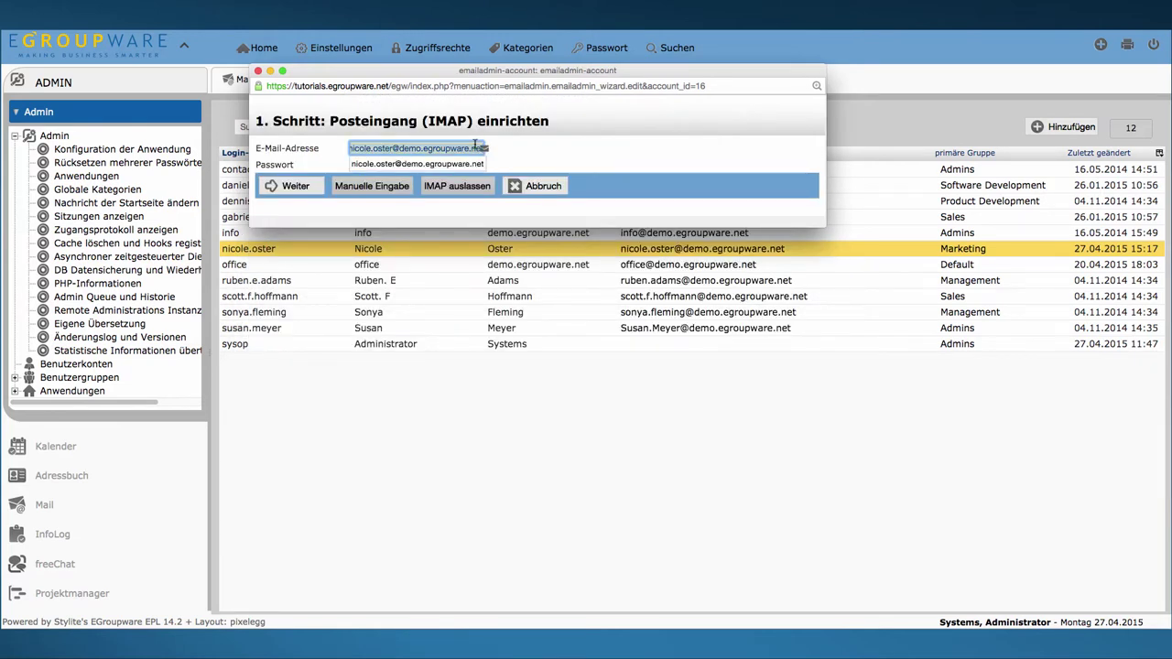
Step: Use the suggested office address and accept the IMAP, folder, Sieve and SMTP wizard steps
type("off")
key("Tab")
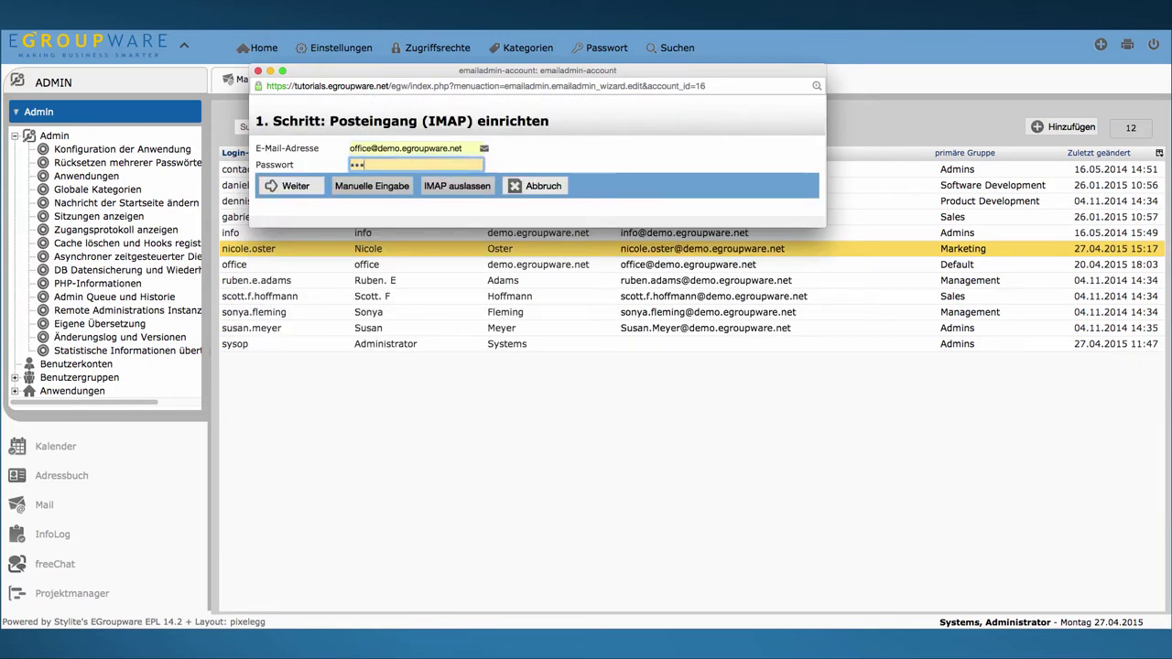
left_click(295, 185)
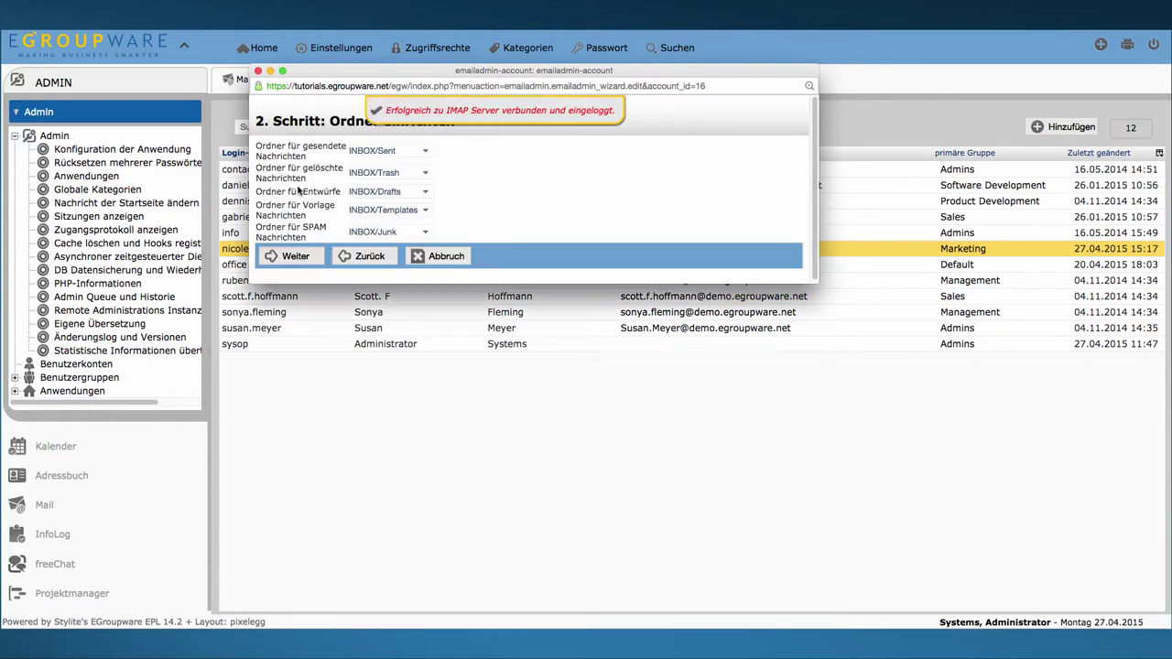
left_click(294, 255)
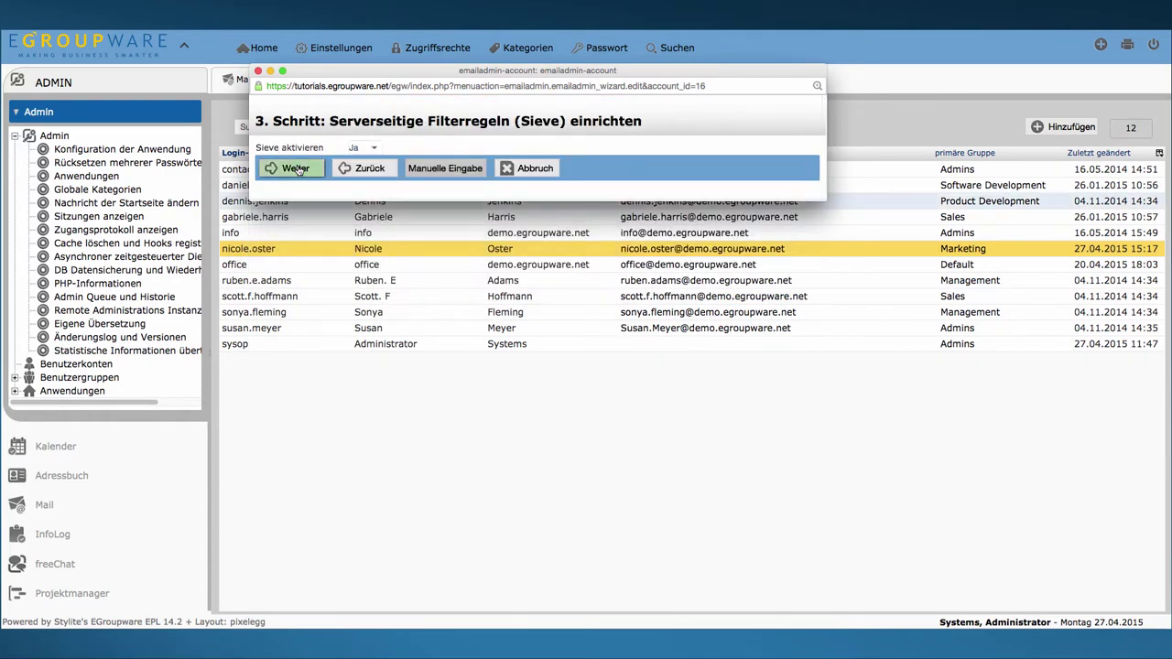
left_click(297, 168)
left_click(296, 153)
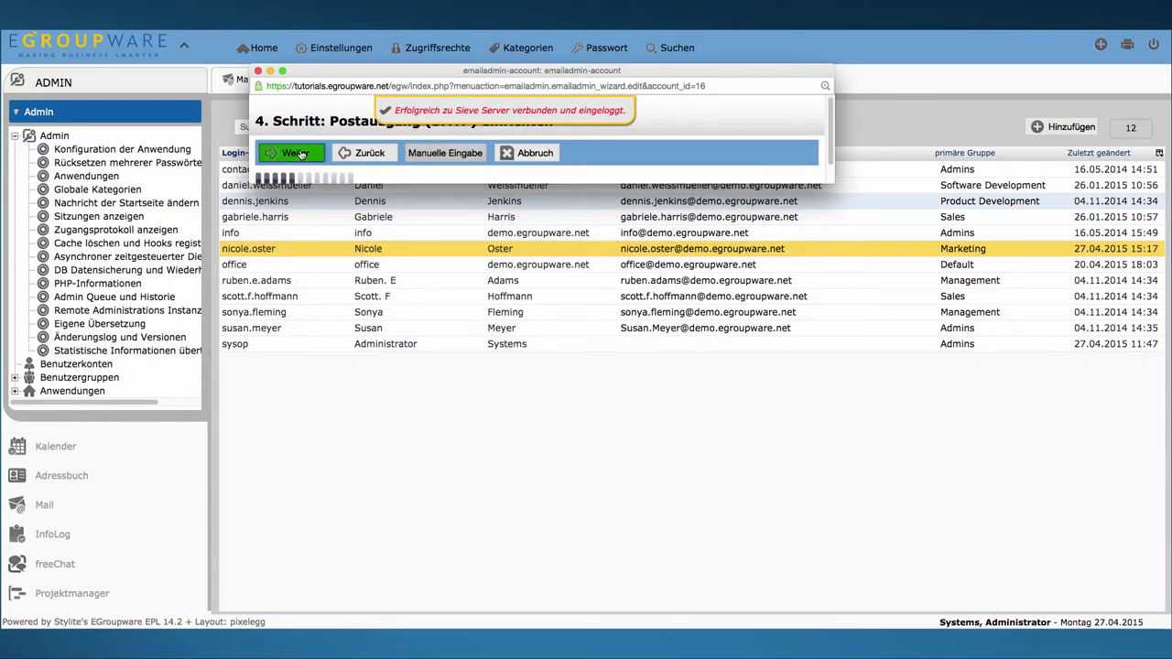
left_click(477, 191)
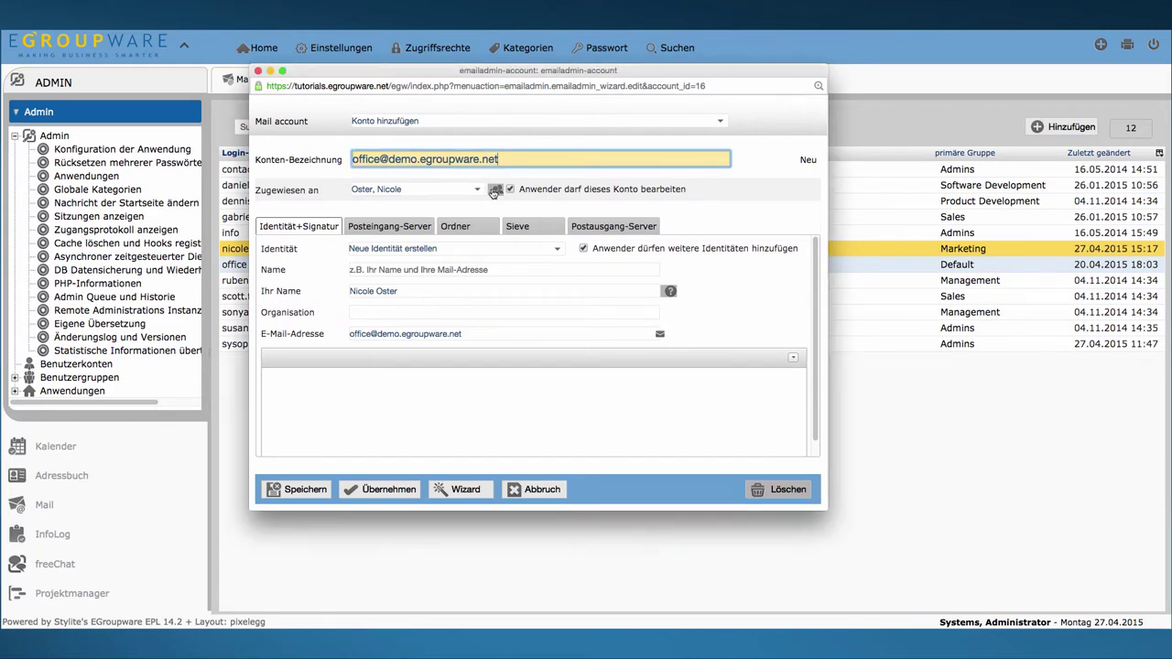
Step: Assign the office account to Gruppe Marketing and stop users from editing it
left_click_drag(492, 194, 493, 210)
left_click(419, 207)
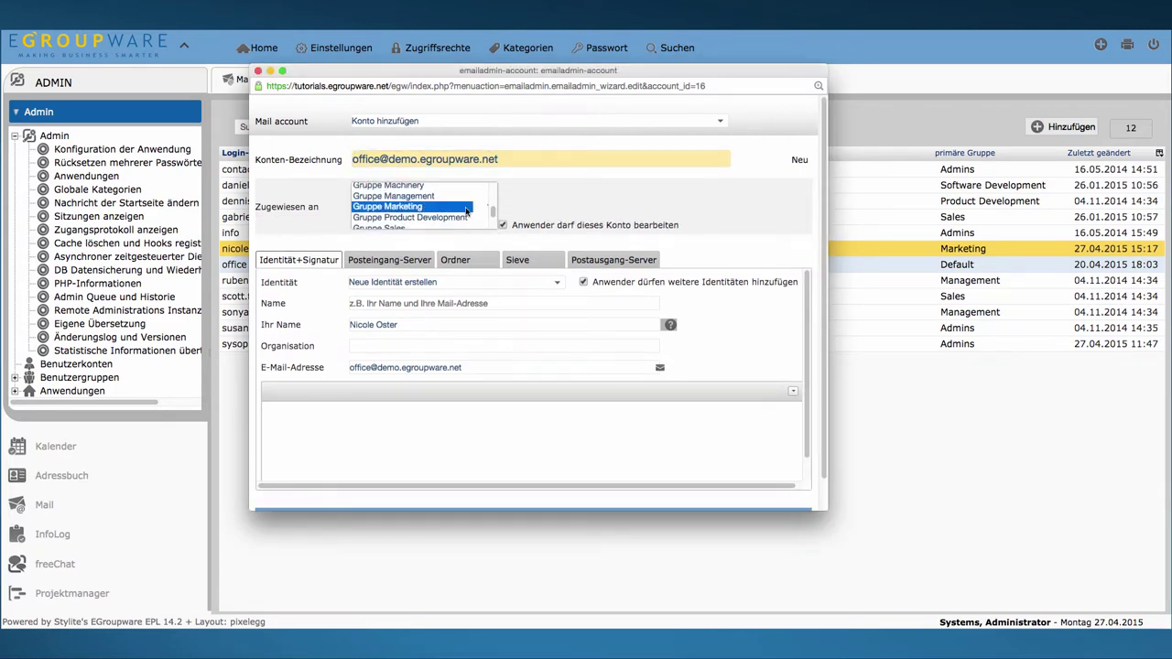
scroll(493, 212, "down", 1)
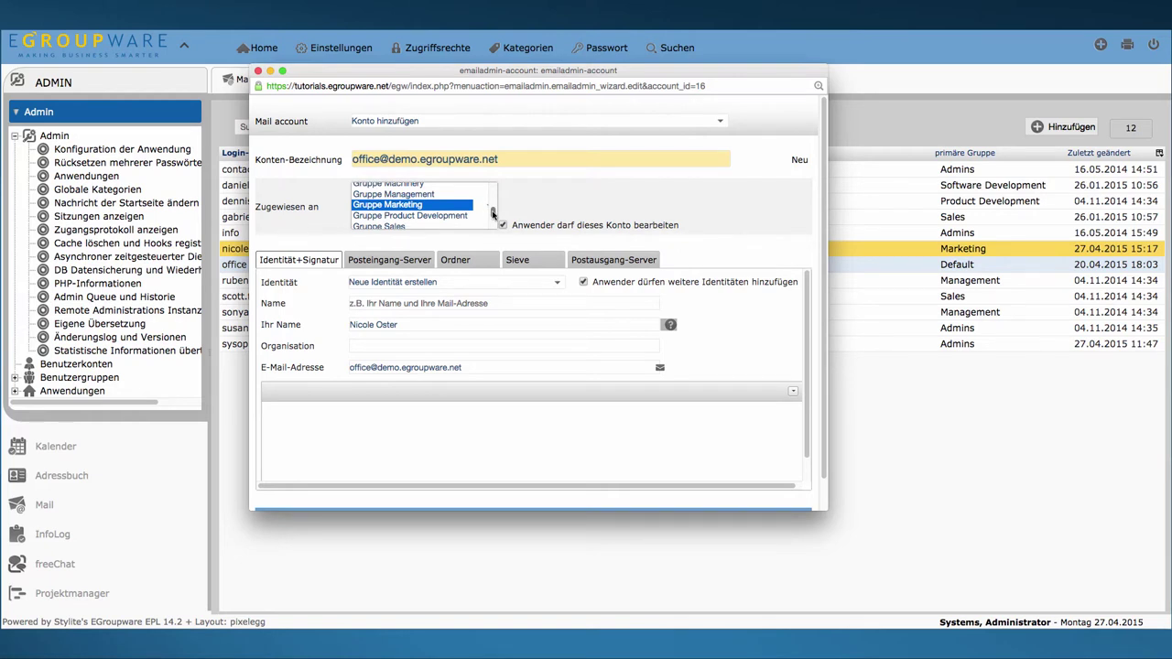
left_click(533, 228)
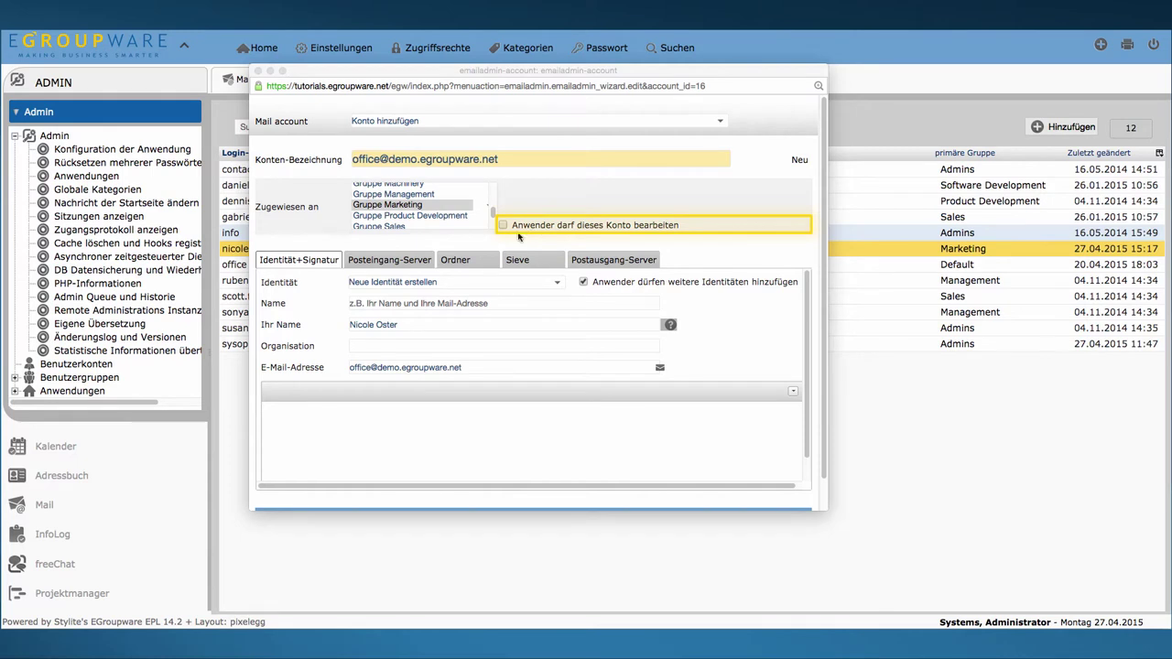
Step: Clear the prefilled sender name and write the signature 'Mit freundlichen Grüßen' / '{{n_fn}}'
left_click(415, 322)
triple_click(415, 322)
key("BackSpace")
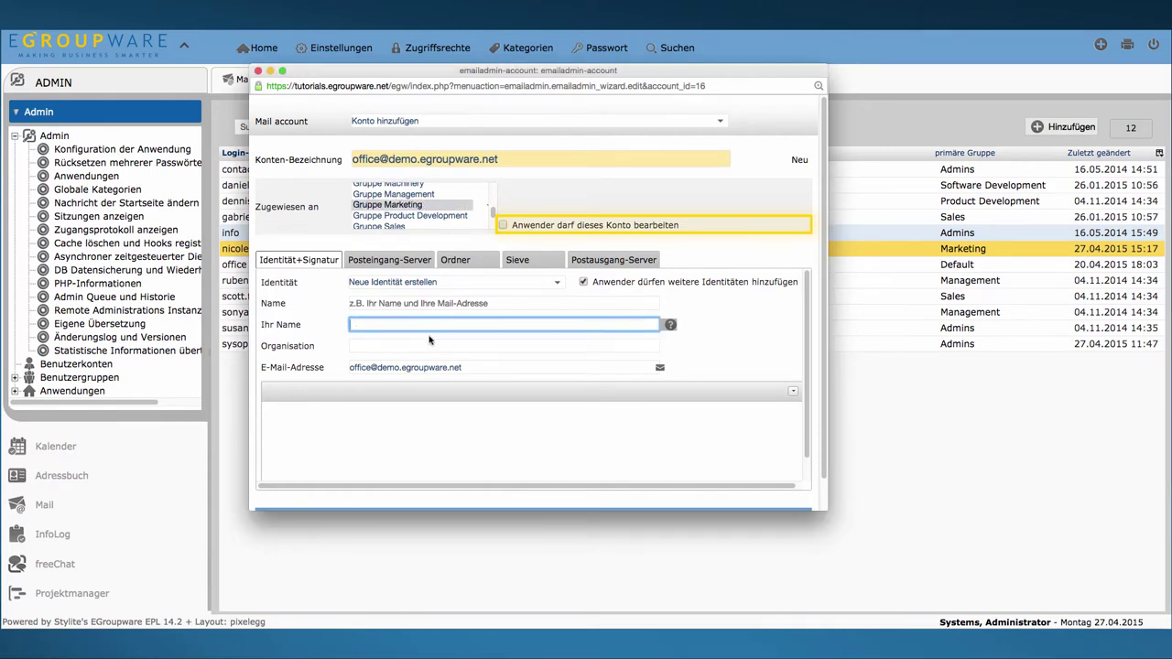
left_click(429, 343)
left_click(417, 414)
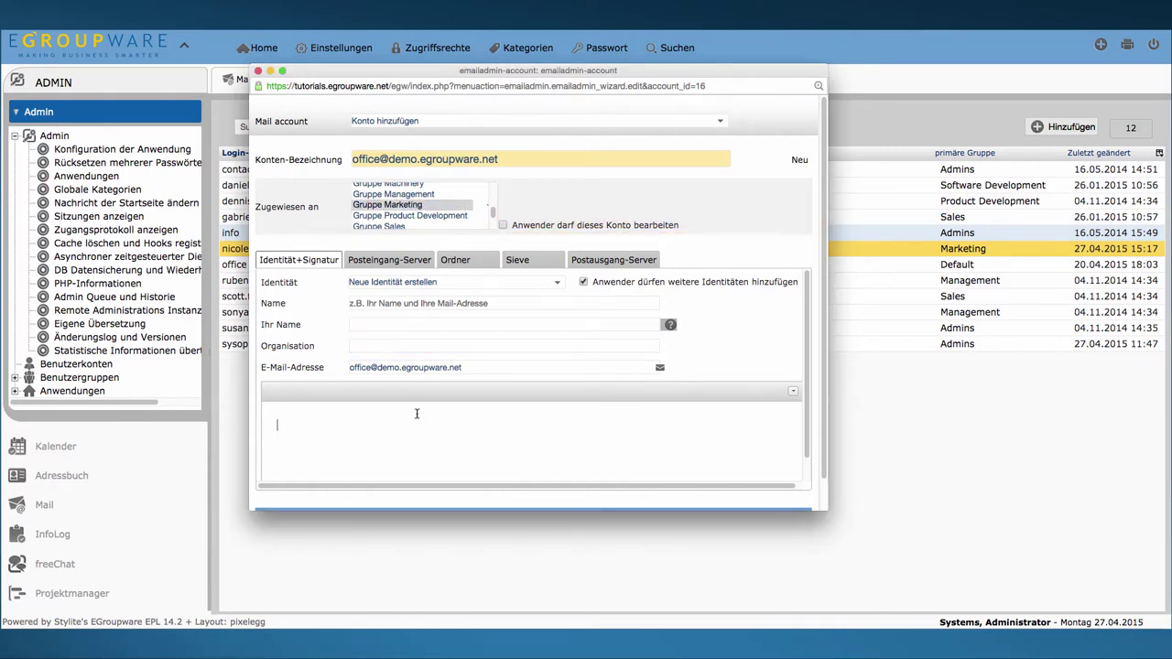
type("Mit freundlichen Grüßen")
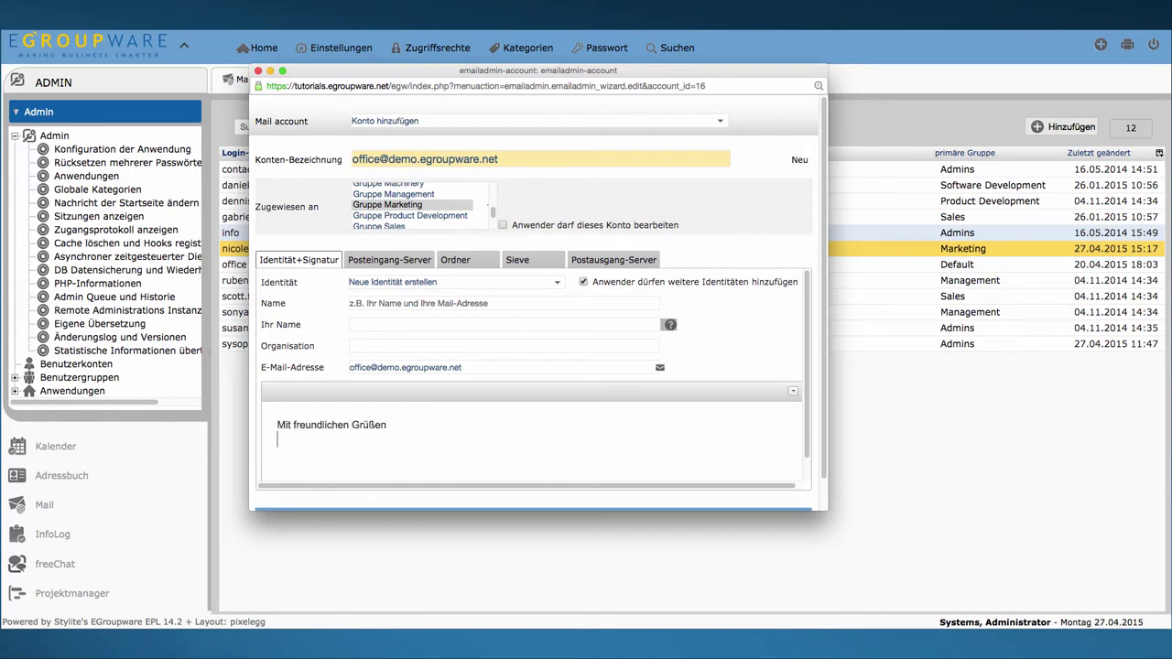
key("Return")
type("{{n_fn}}")
Step: Set the sender name to {{n_fn}} and save the office account
left_click(406, 317)
type("{{n_fn}}")
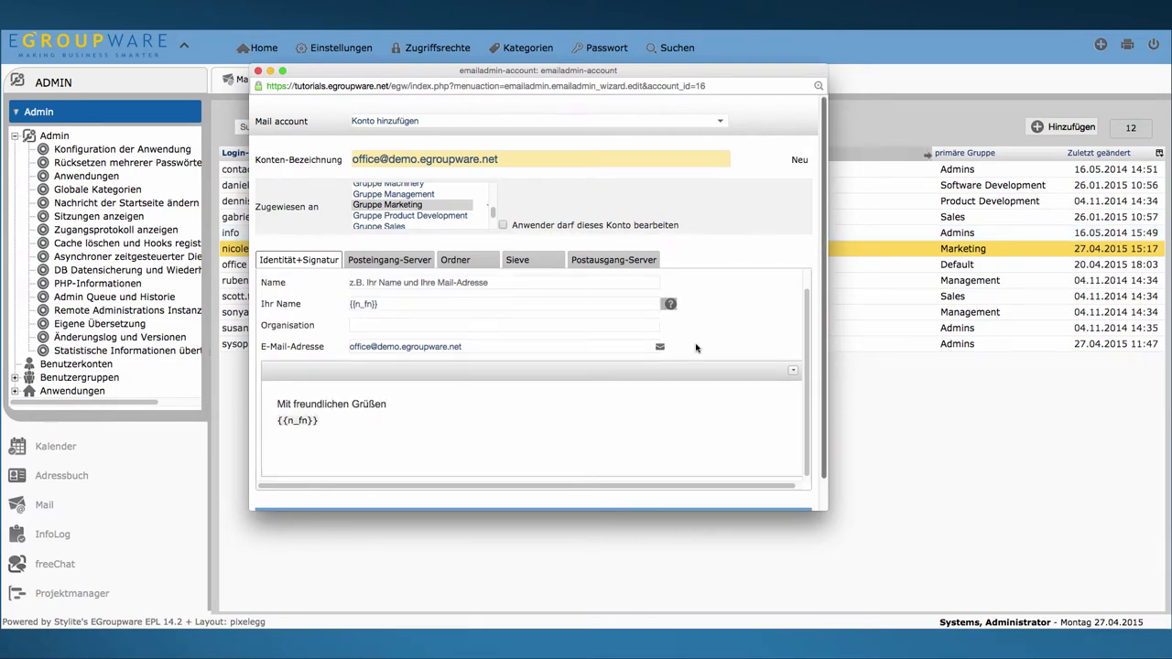
scroll(379, 446, "down", 1)
left_click(312, 491)
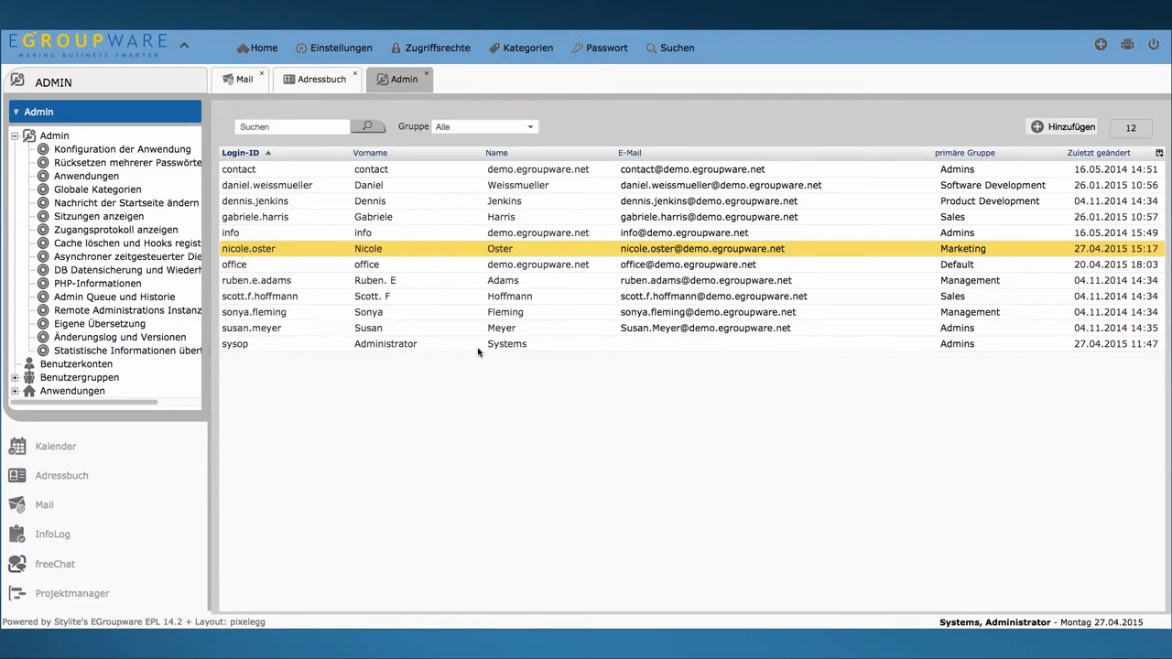
left_click(1154, 46)
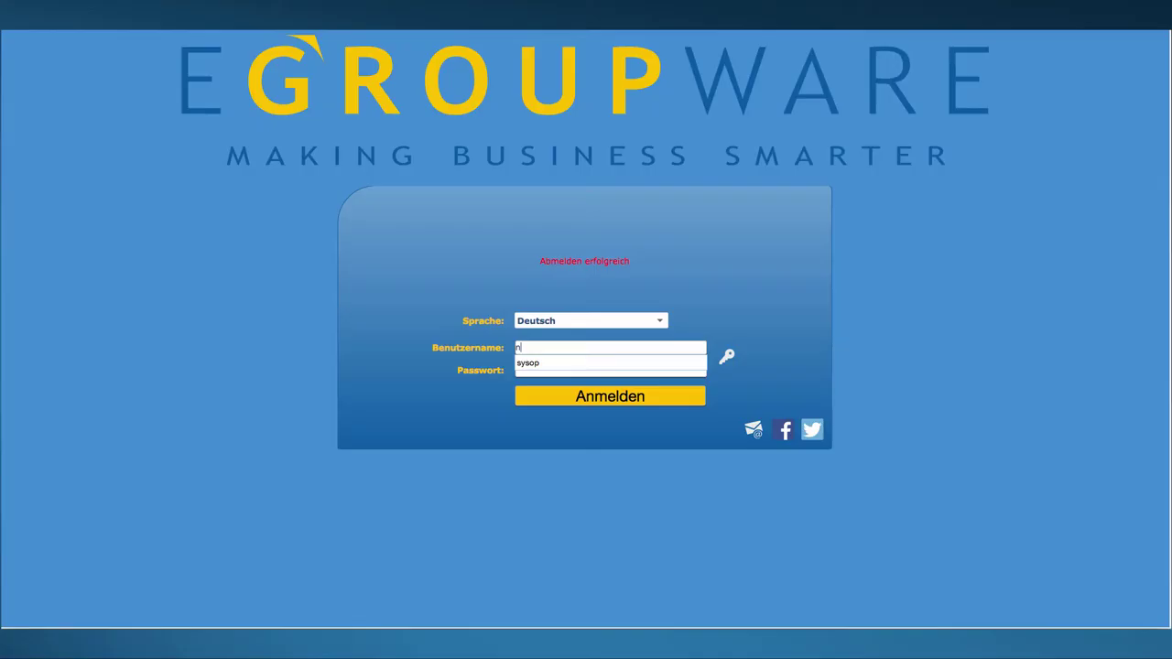
key("Down")
key("Return")
key("Tab")
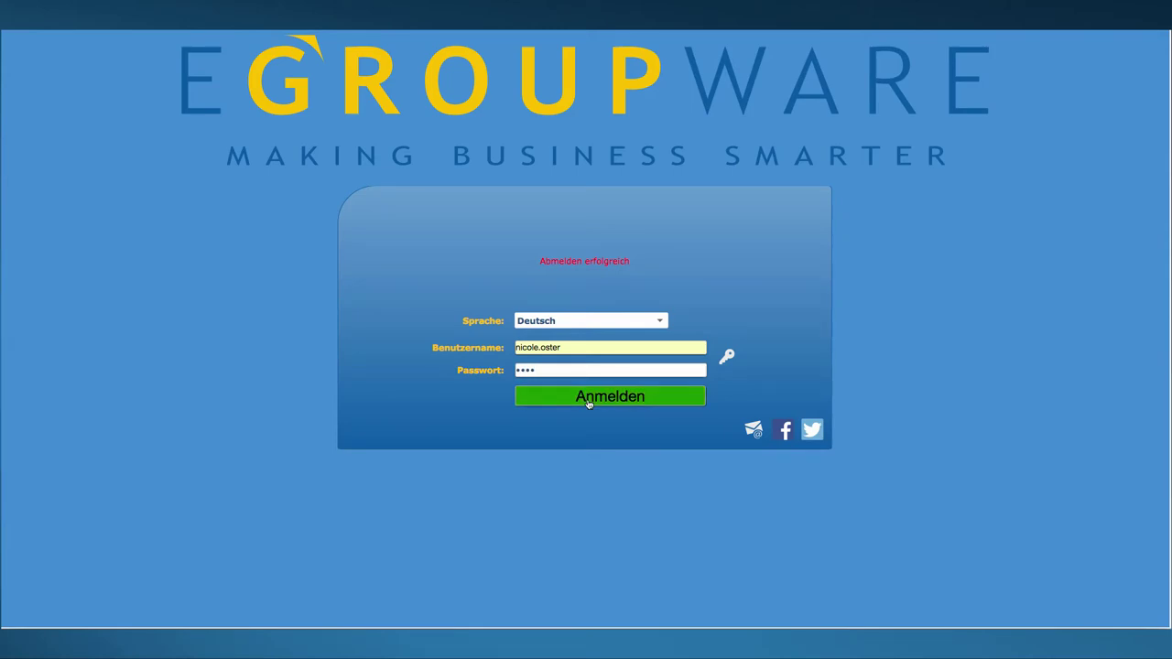
left_click(589, 401)
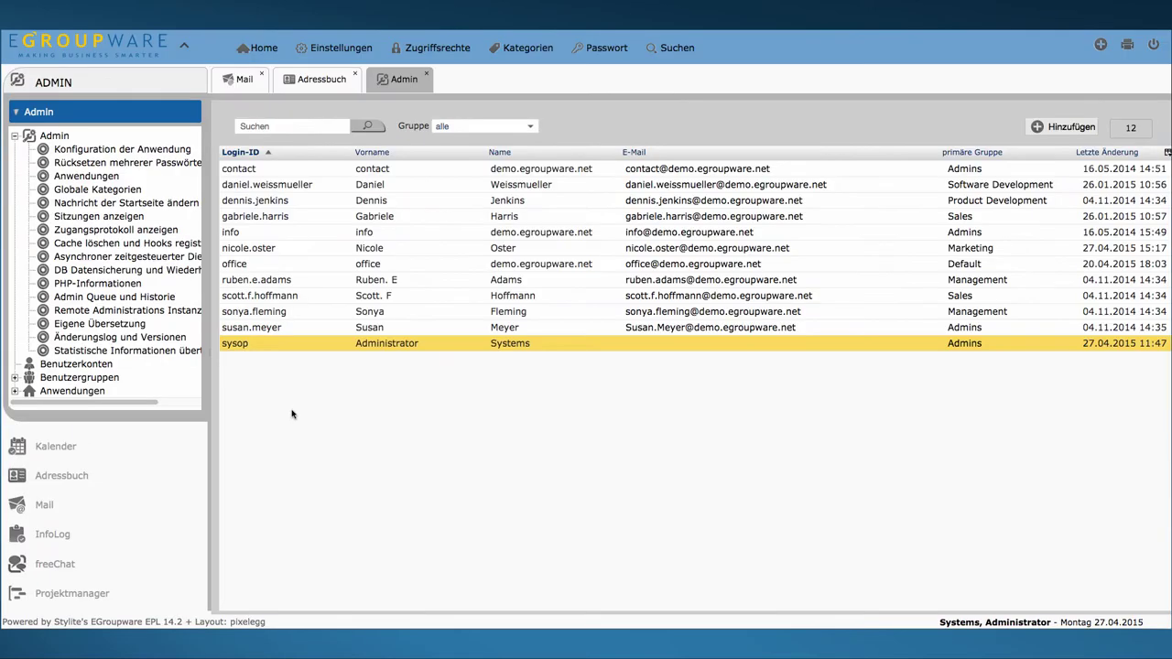
Step: Start adding a new mail account for the sysop administrator via Konto hinzufügen
right_click(258, 344)
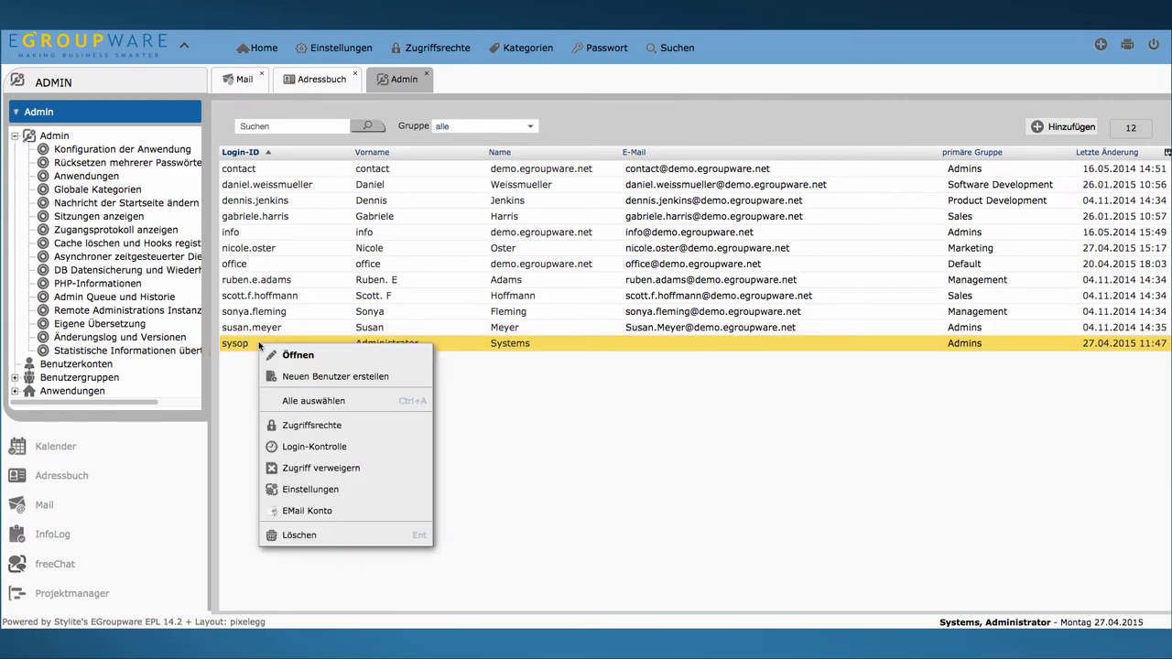
left_click(292, 518)
left_click(721, 122)
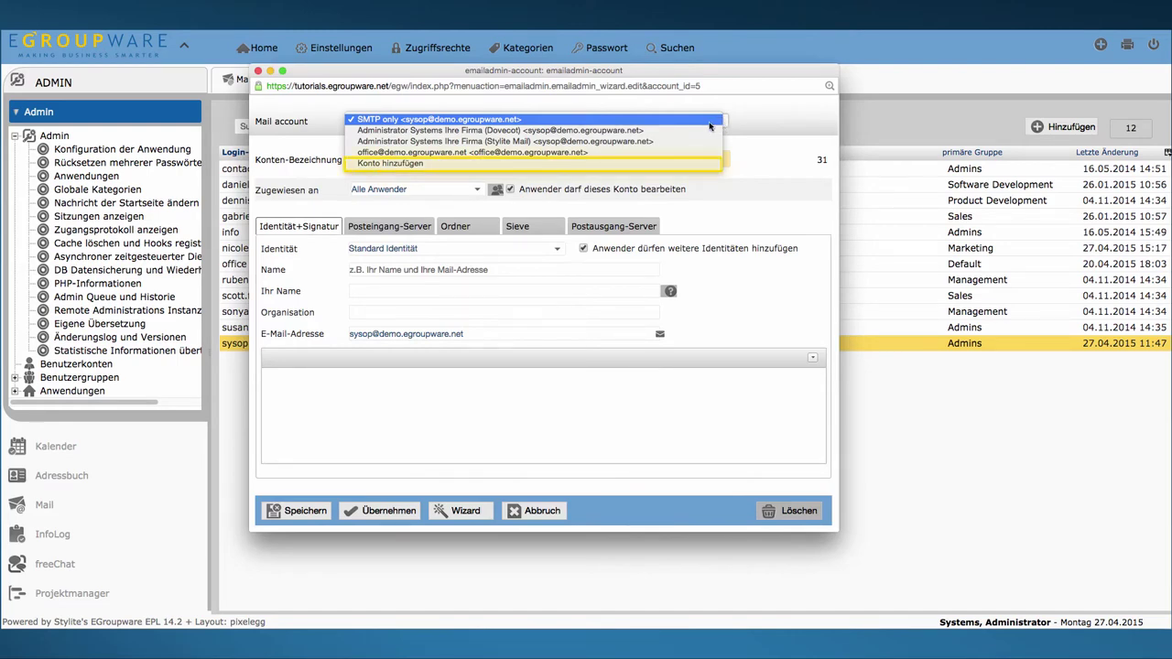
left_click(394, 163)
Step: Enter the suggested address and the account password, then accept all wizard steps
type("s")
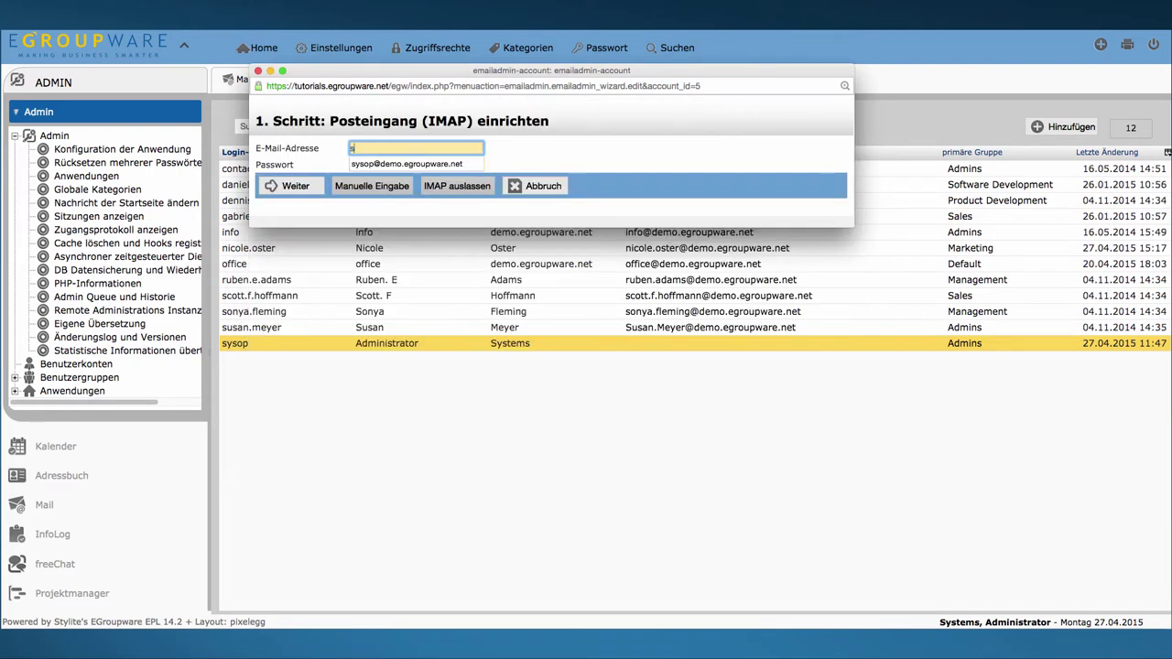
key("Down")
key("Return")
key("Tab")
type("•••••••••")
left_click(310, 186)
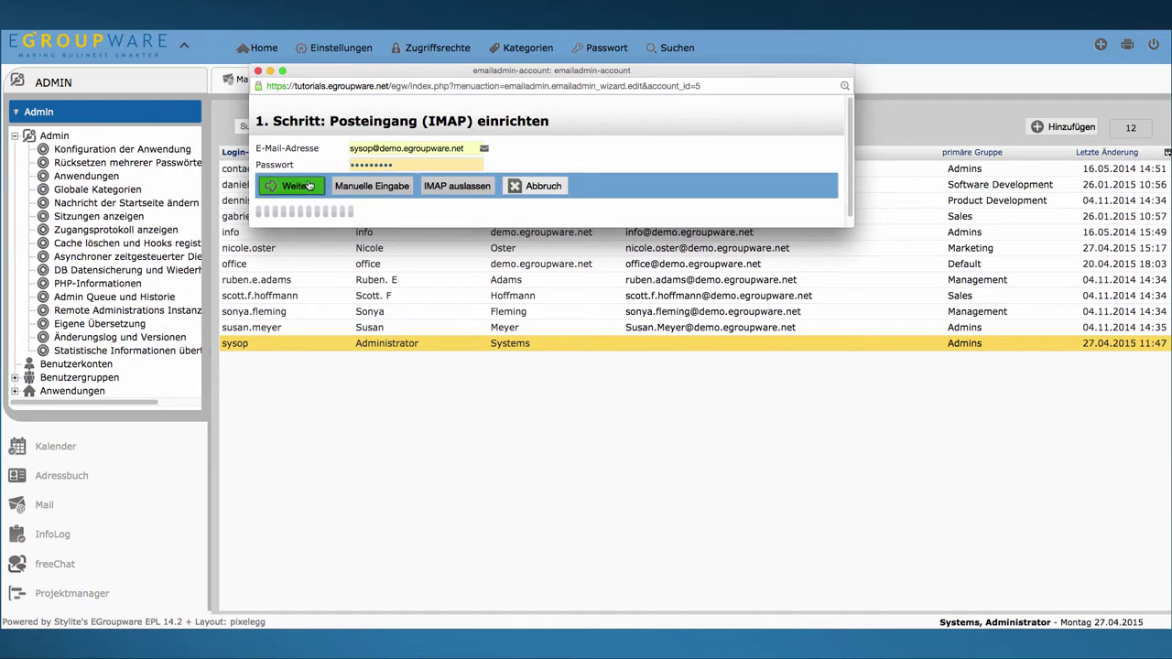
left_click(293, 256)
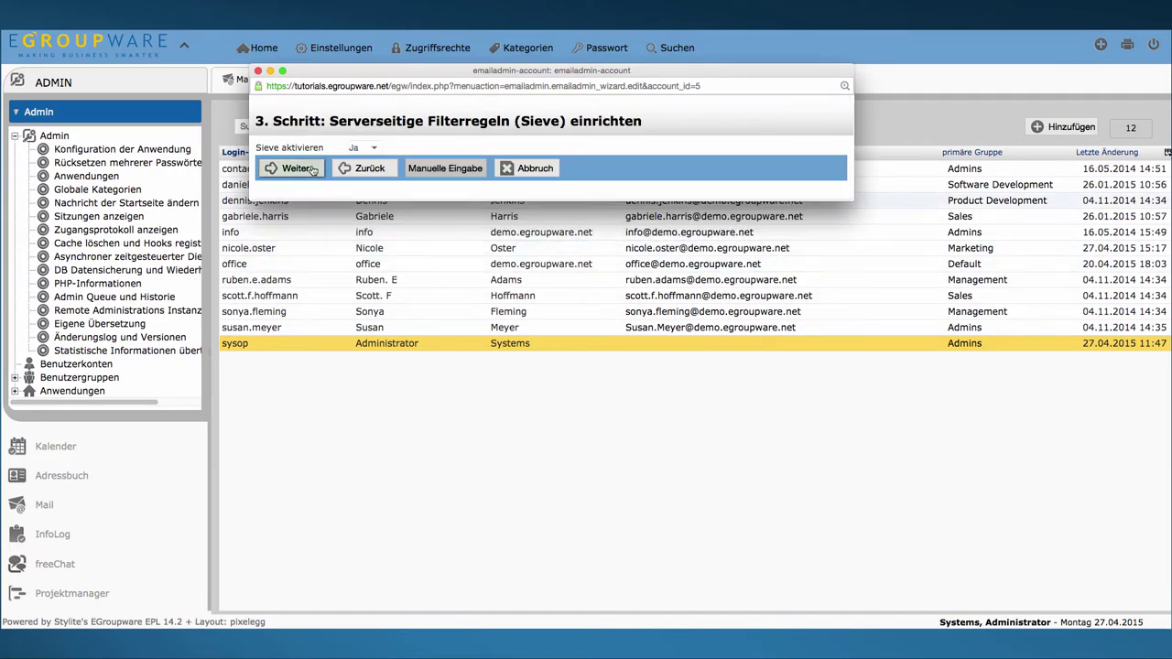
left_click(295, 169)
left_click(296, 152)
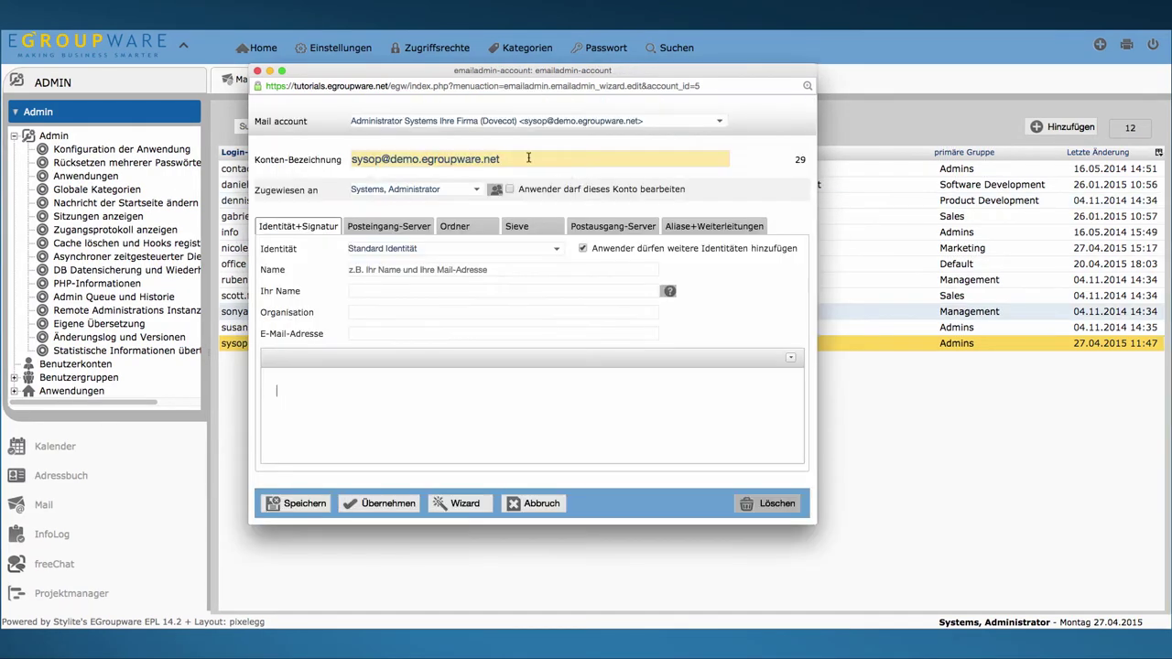
Step: Rename the account 'Ihre Firma (Dovecot)', assign it to Everyone, and show its incoming server settings
triple_click(528, 158)
type("Ihre Firma (Do")
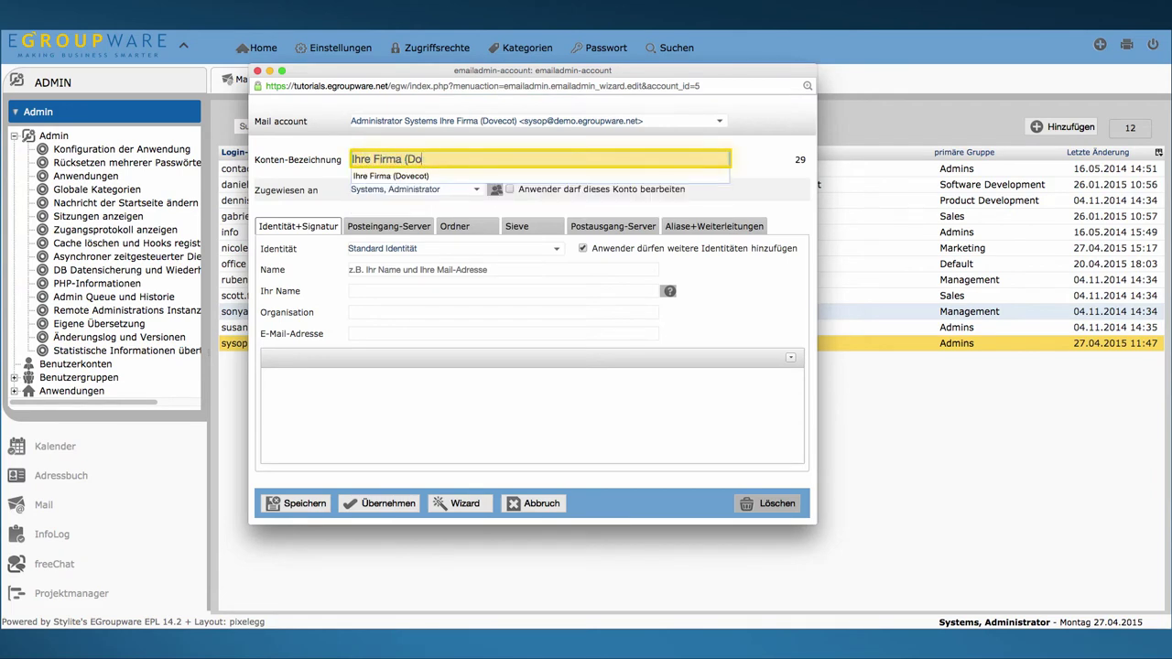
type("vecot)")
left_click(416, 189)
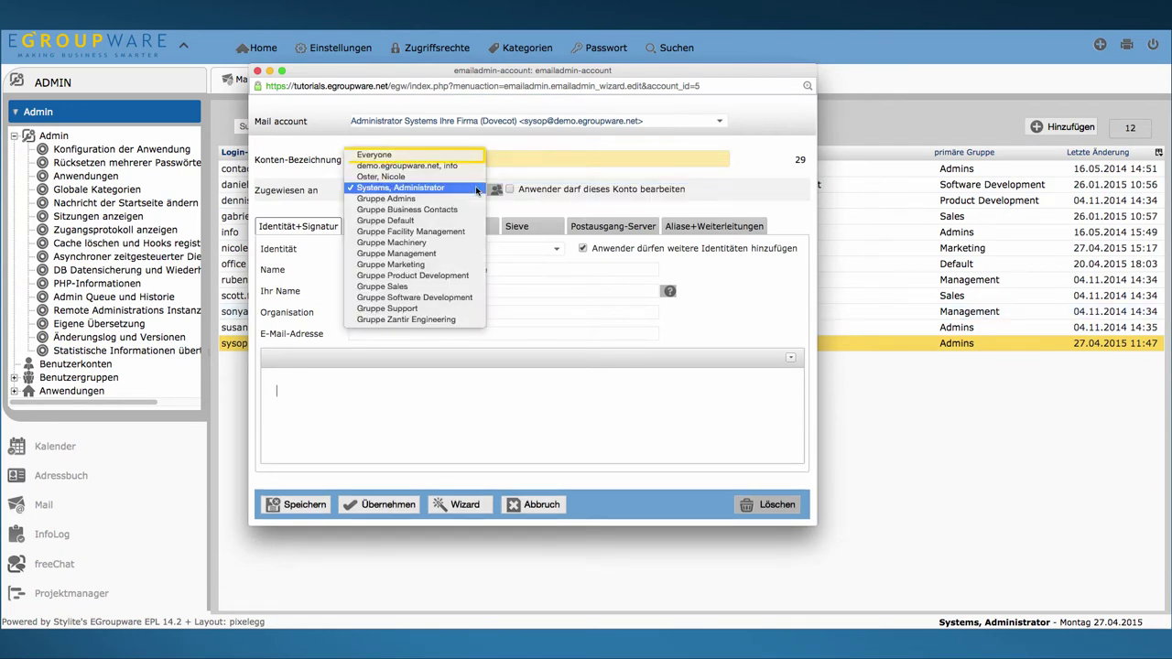
left_click(450, 155)
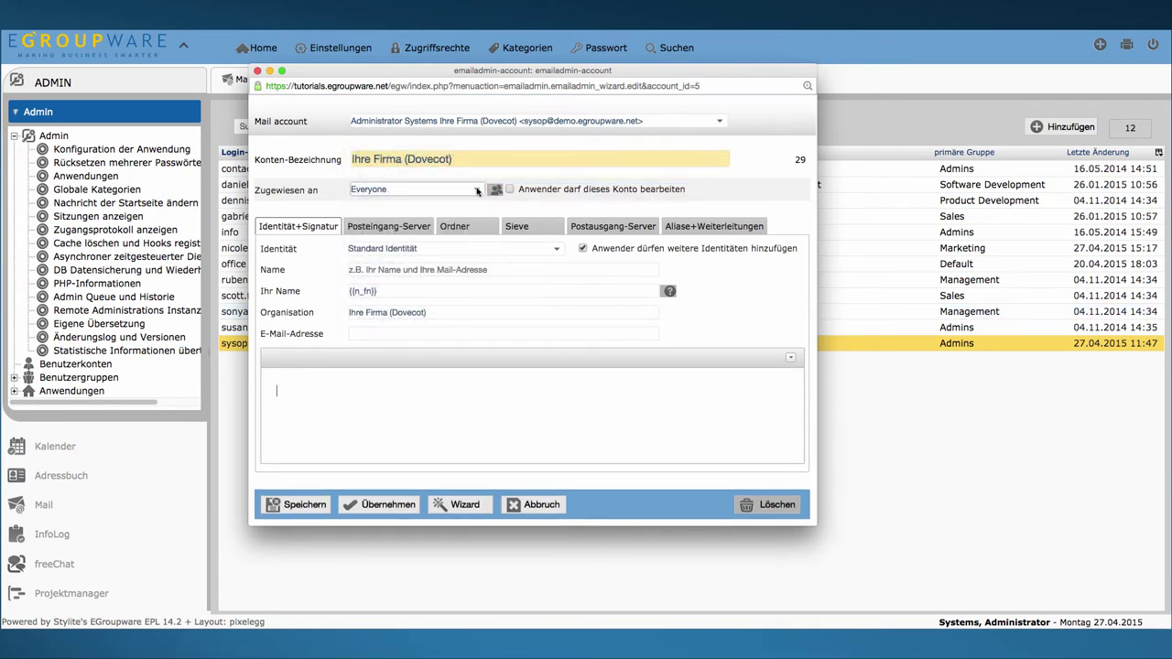
left_click(421, 227)
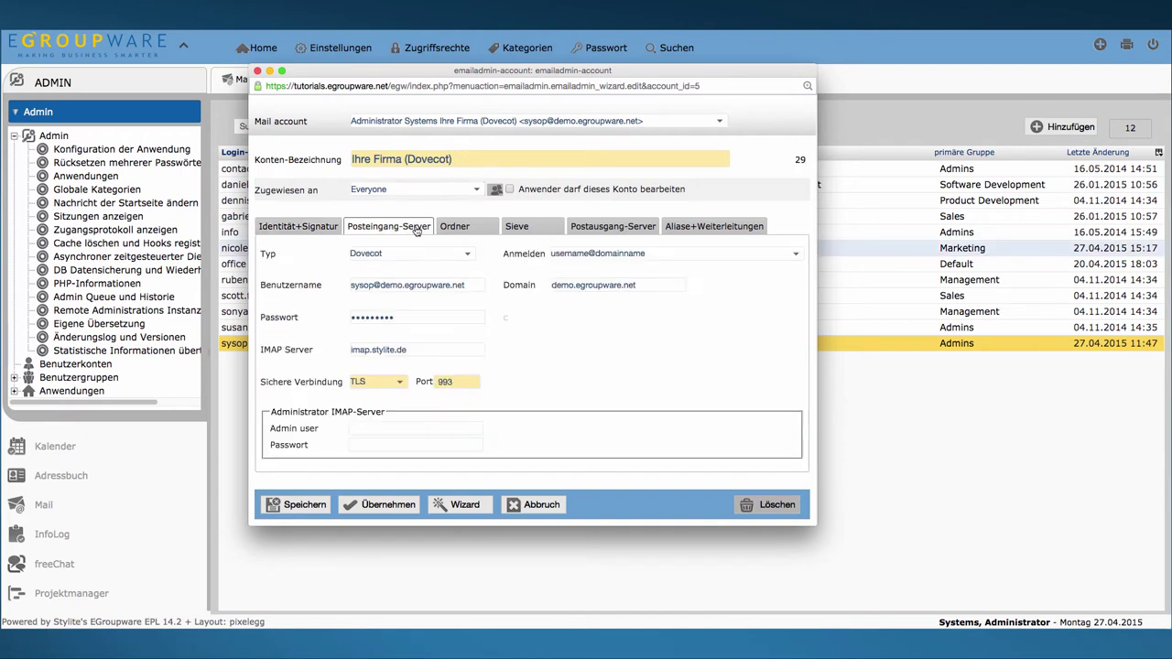
left_click(470, 253)
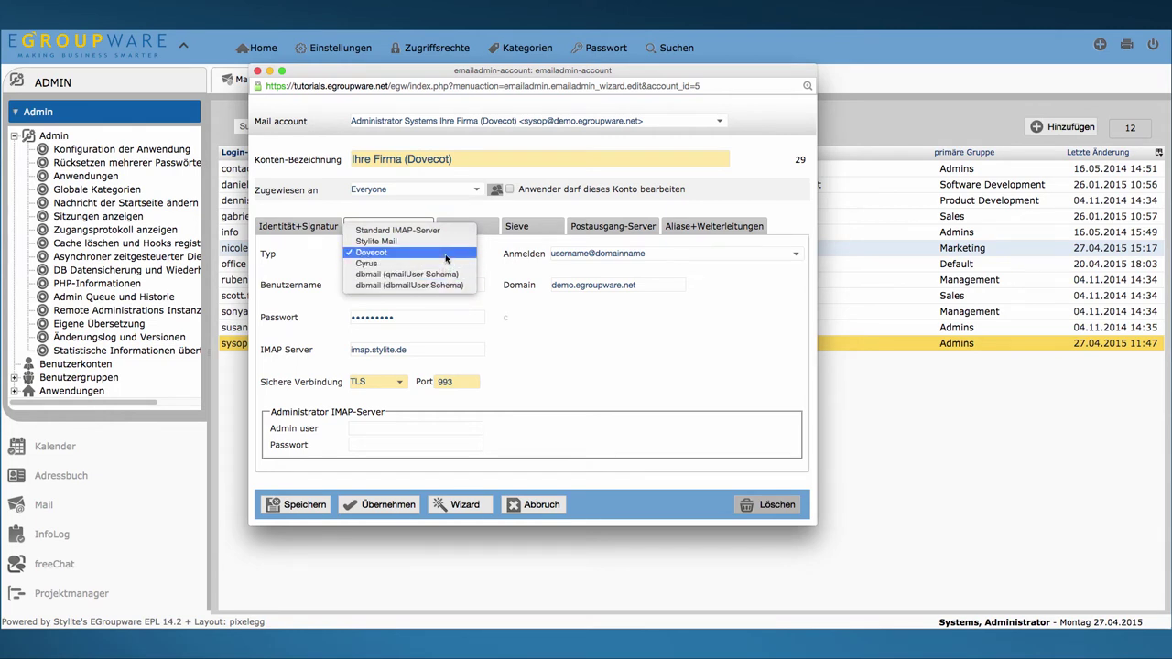
left_click(446, 253)
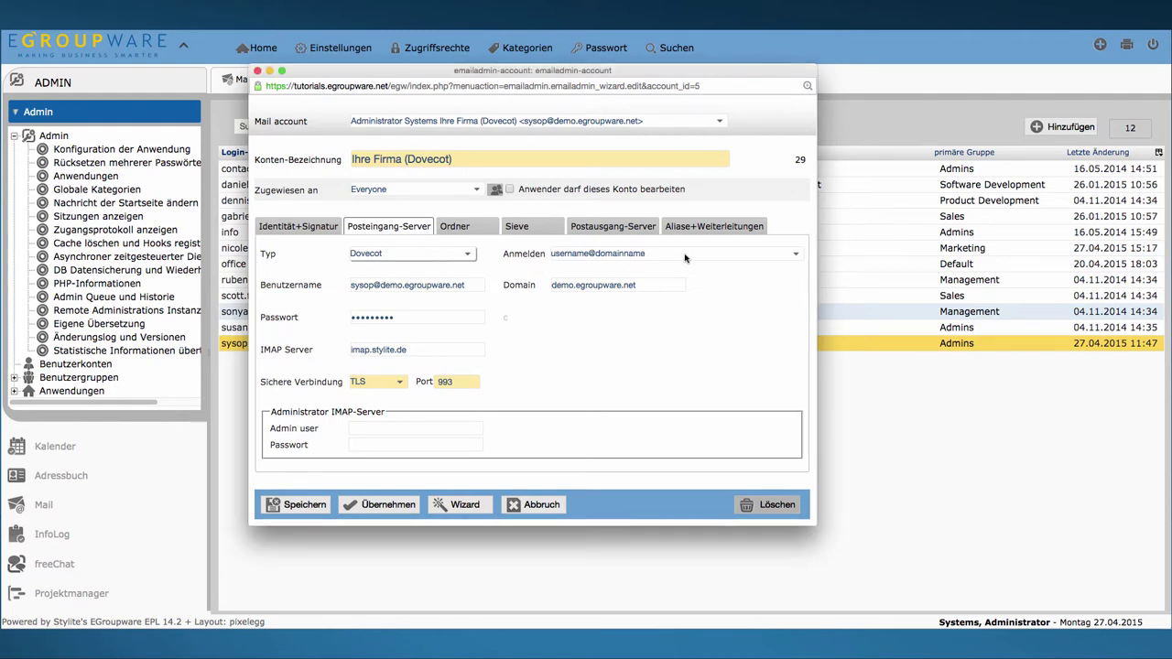
left_click(793, 254)
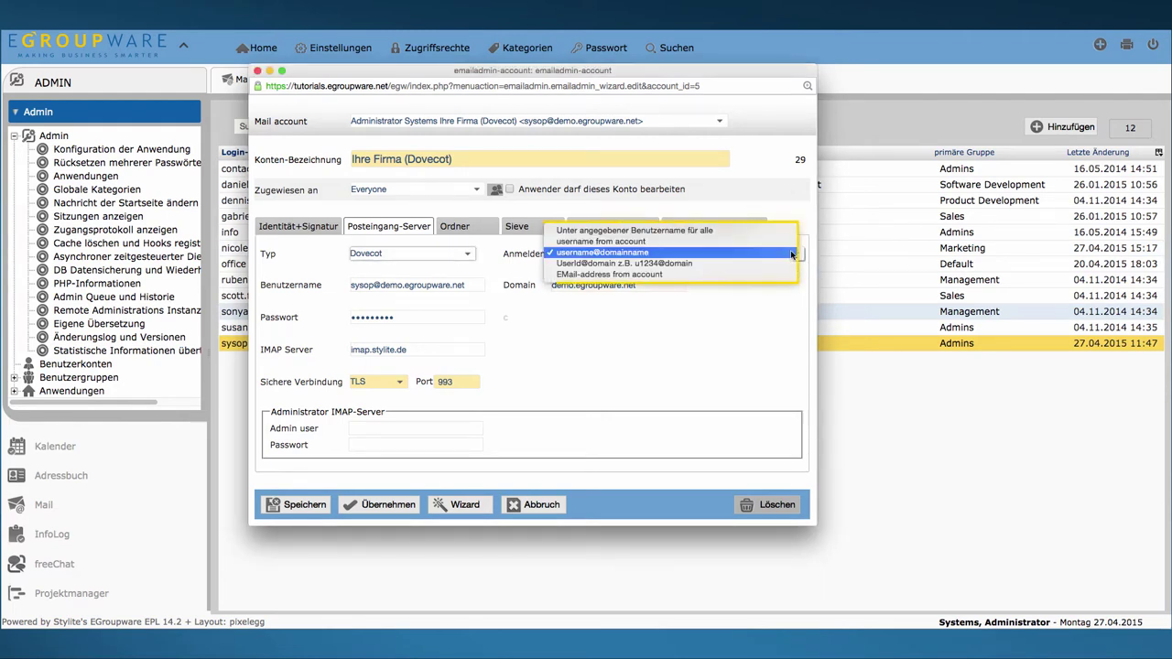
left_click(631, 255)
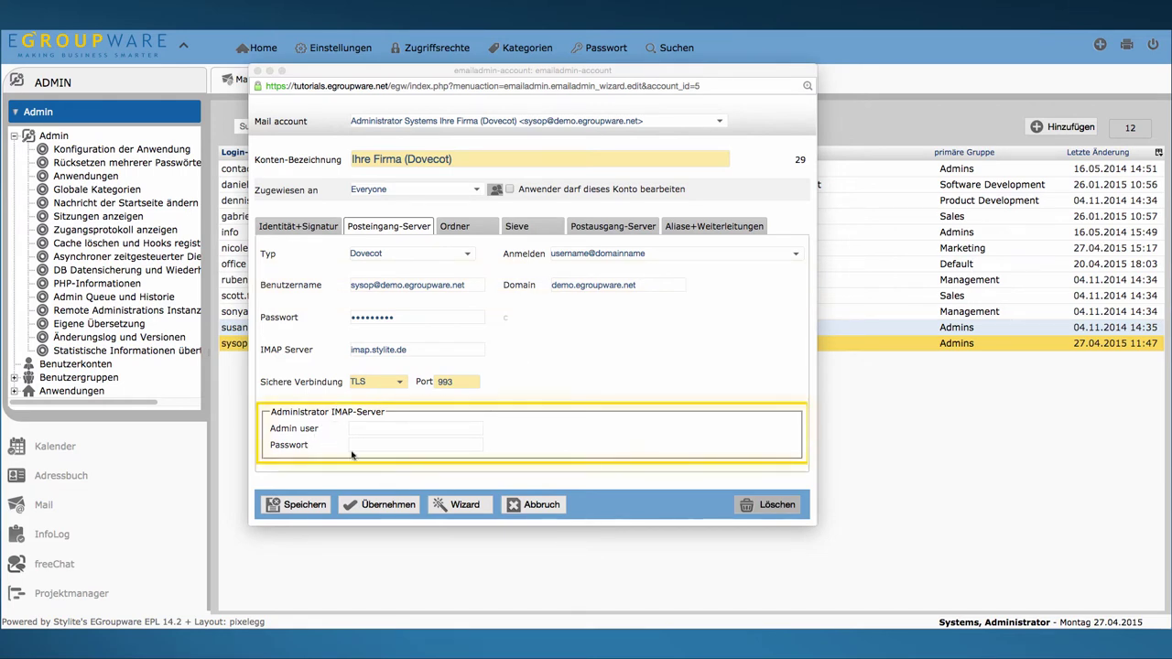
Step: Keep SQL as the outgoing server type, toggle SMTP user authentication, then show Identität+Signatur
left_click(591, 228)
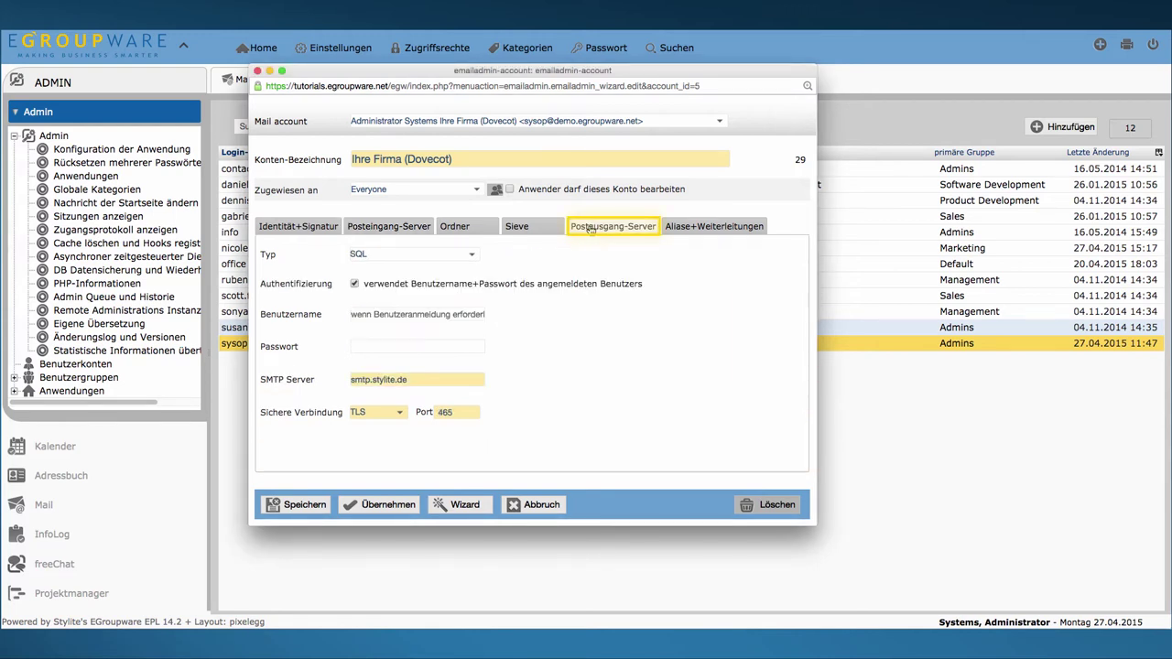
left_click(471, 253)
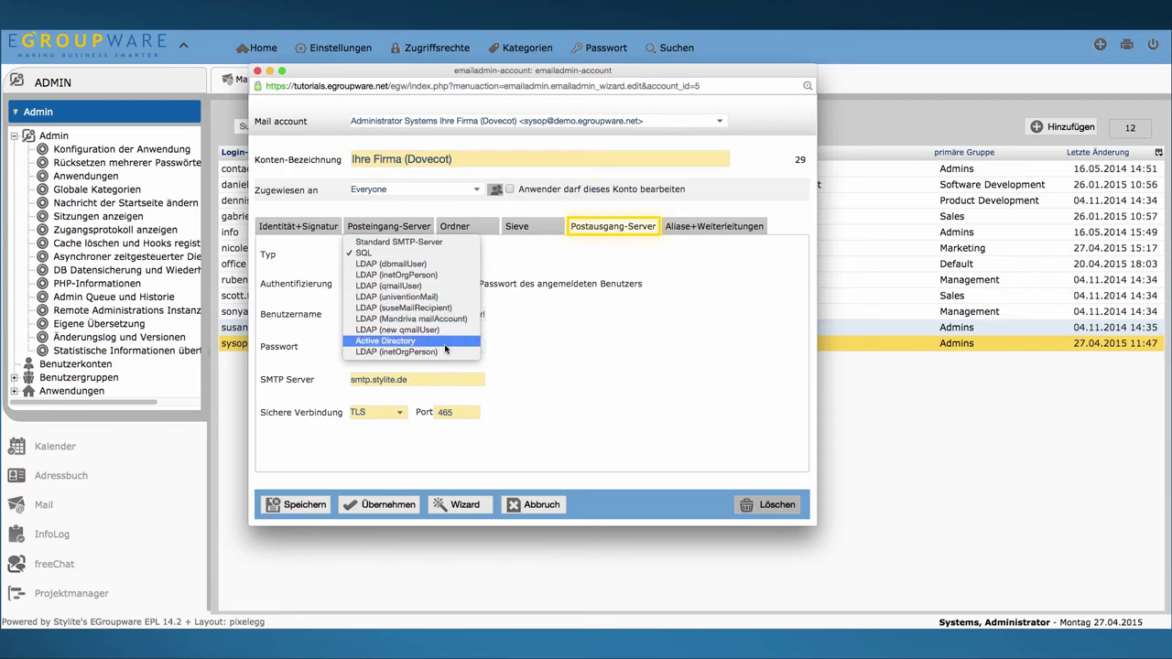
left_click(393, 253)
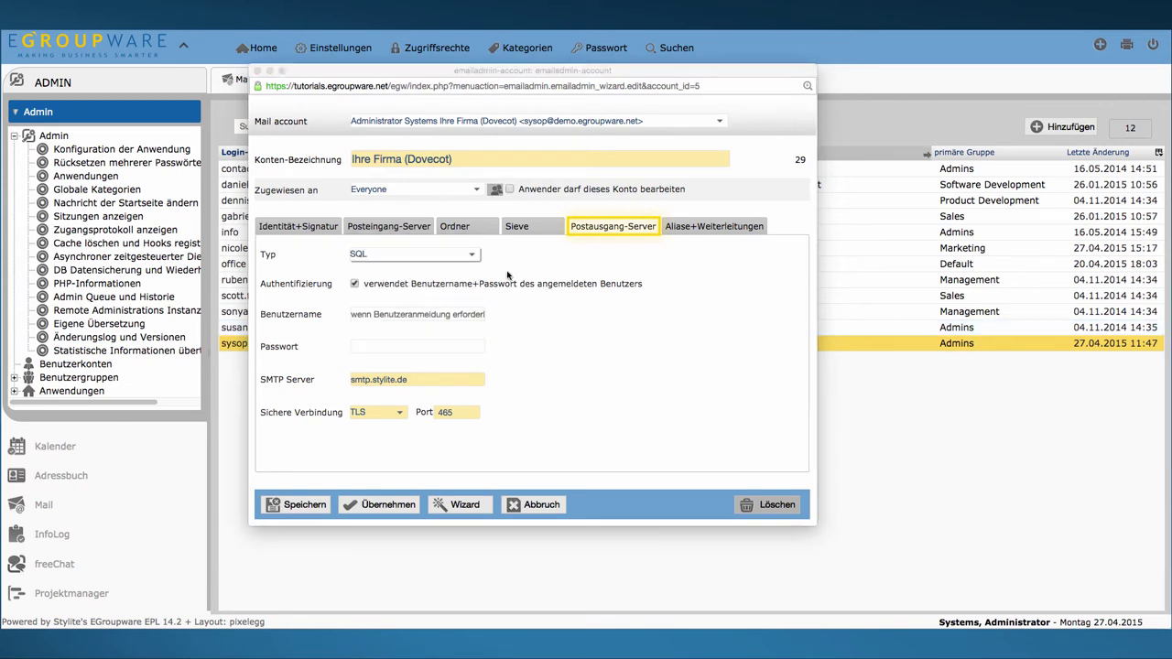
left_click(354, 285)
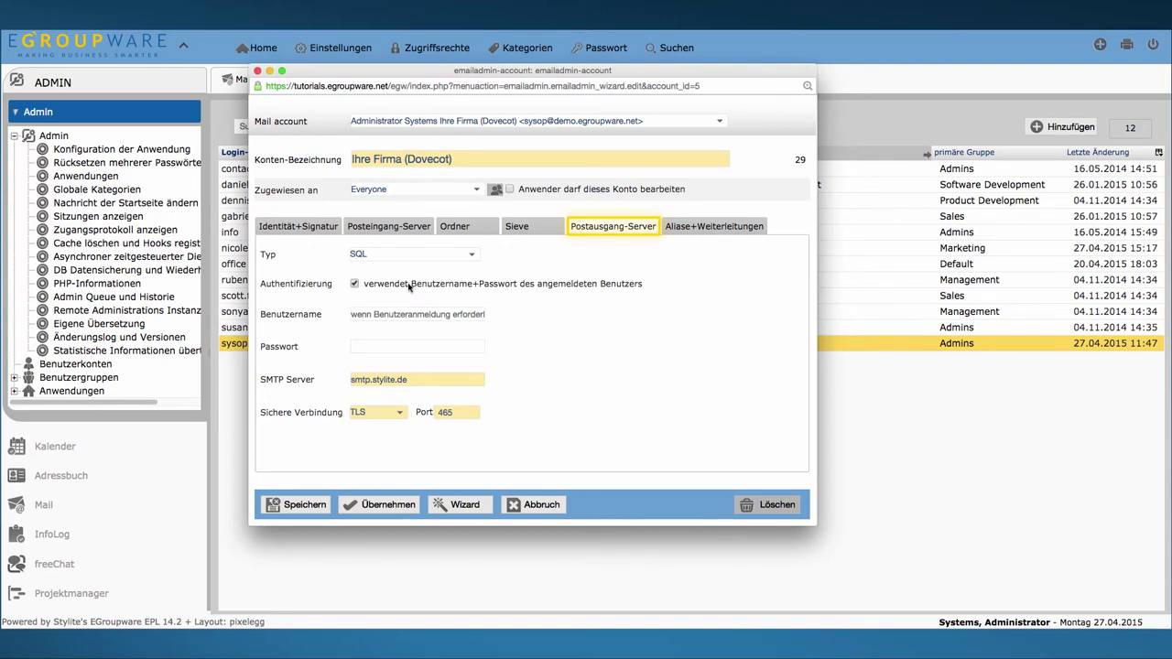
left_click(302, 234)
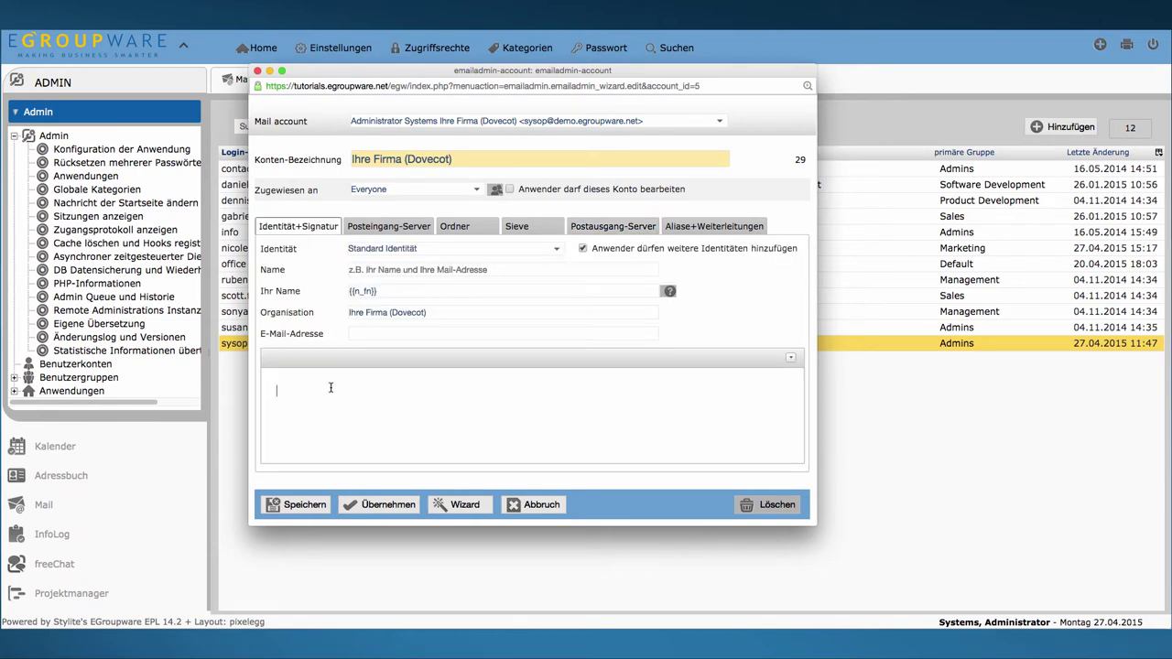
Step: Paste the signature 'Mit freundlichen Grüßen / {{n_fn}} / Marketing Team / Ihre Firma', allow extra identities, and save
type("Mit freundlichen Grüßen {{n_fn}} Marketing Team Ihre Firma")
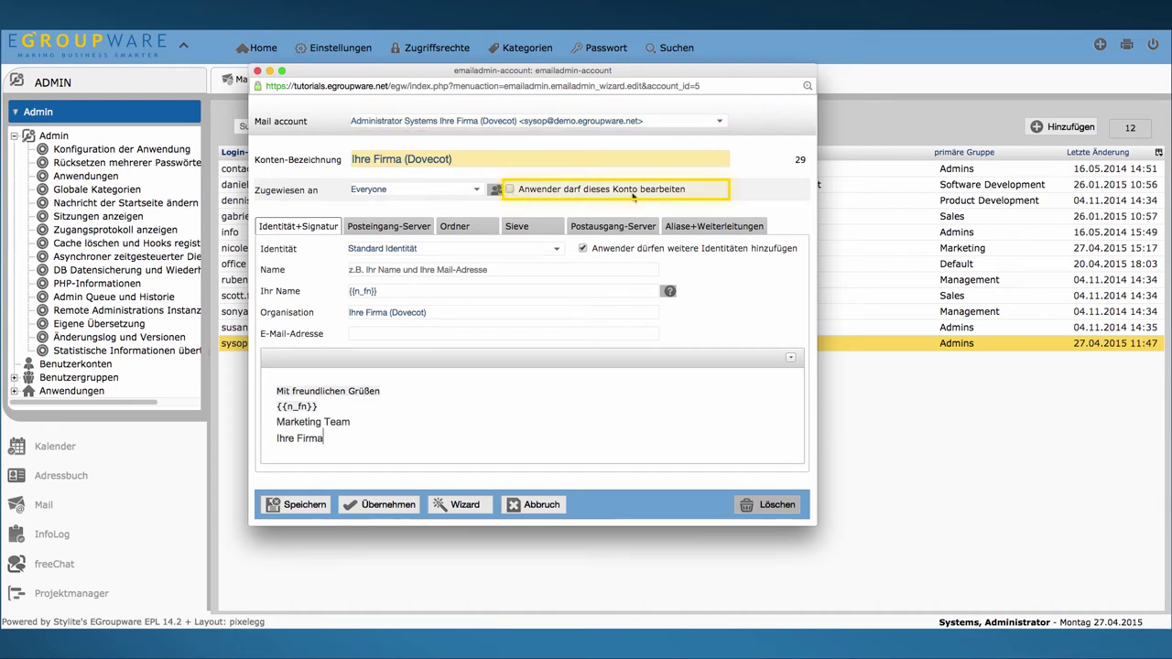
left_click(582, 249)
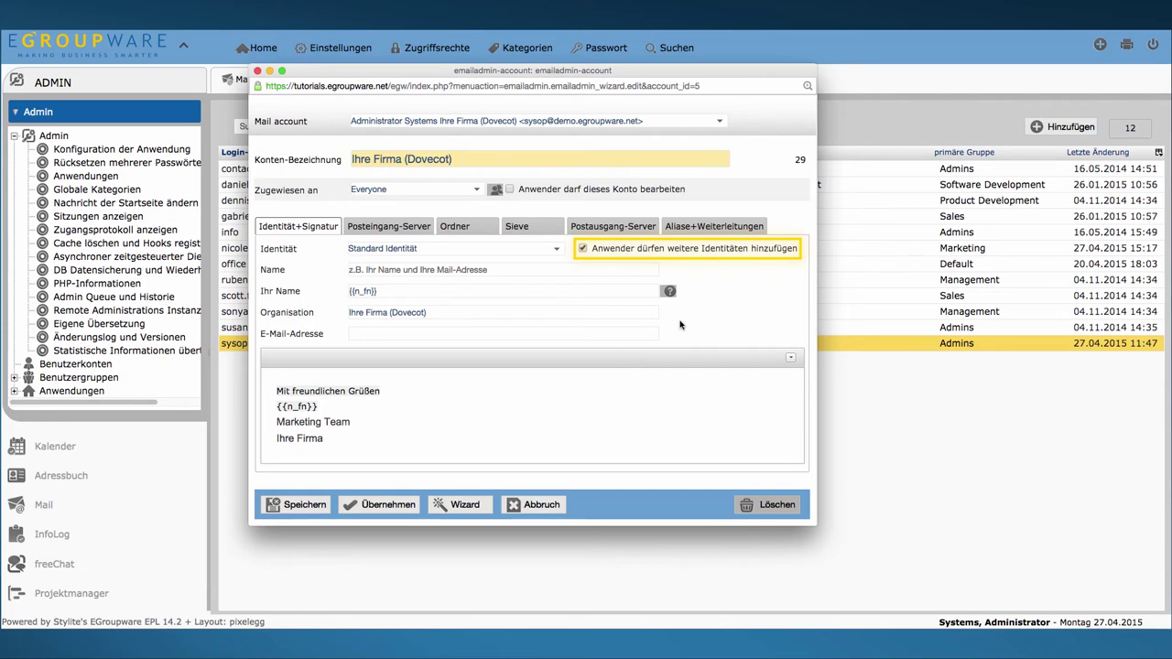
left_click(315, 505)
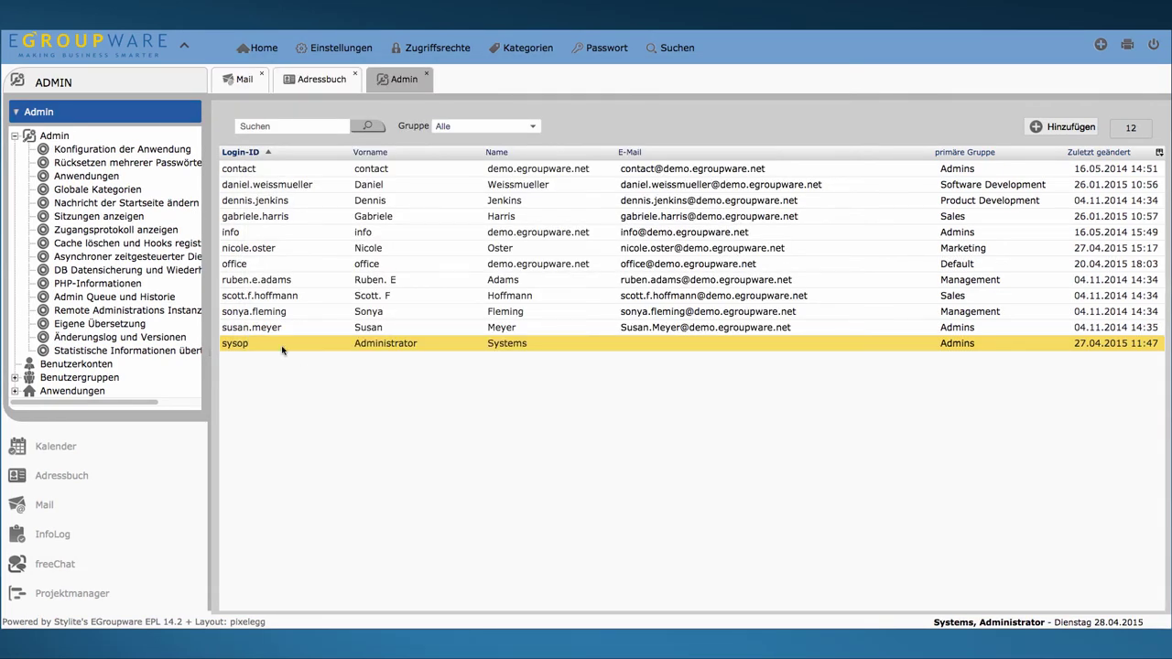
Step: From the sysop row's EMail Konto settings, choose Konto hinzufügen in the Mail account list
right_click(282, 350)
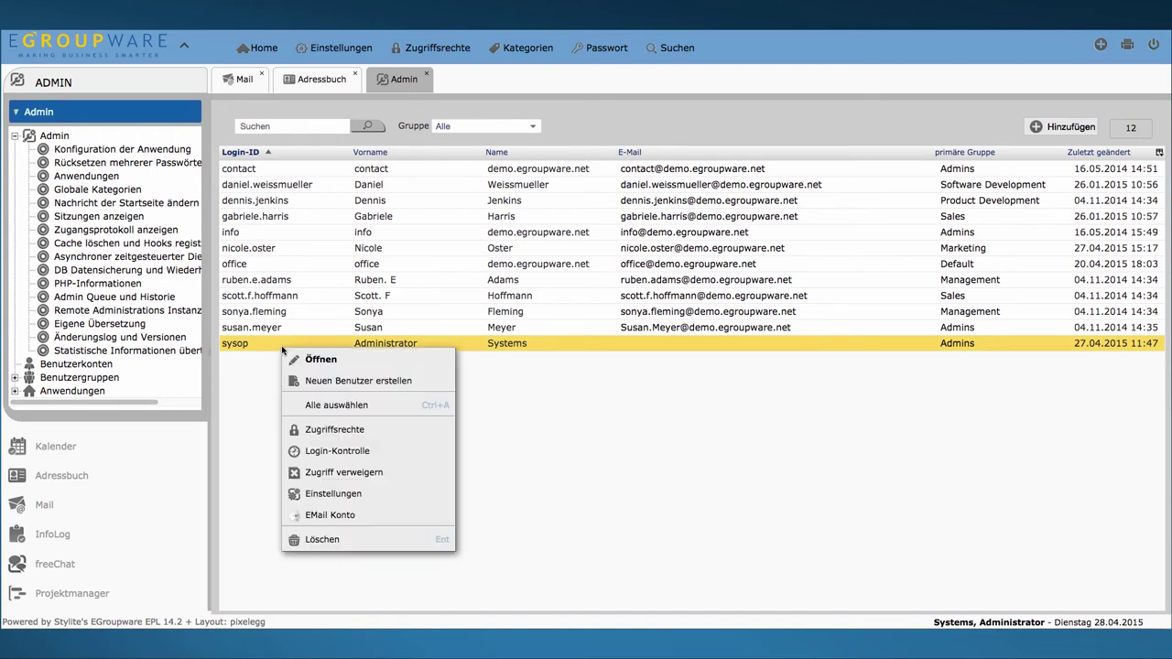
left_click(330, 516)
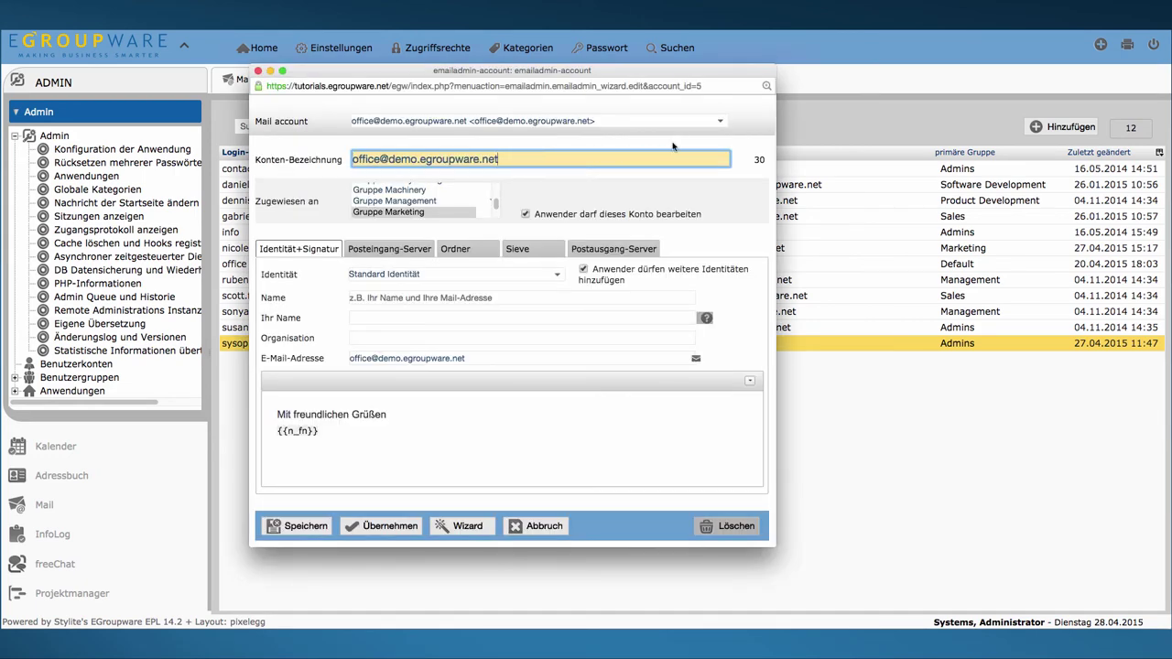
left_click(718, 123)
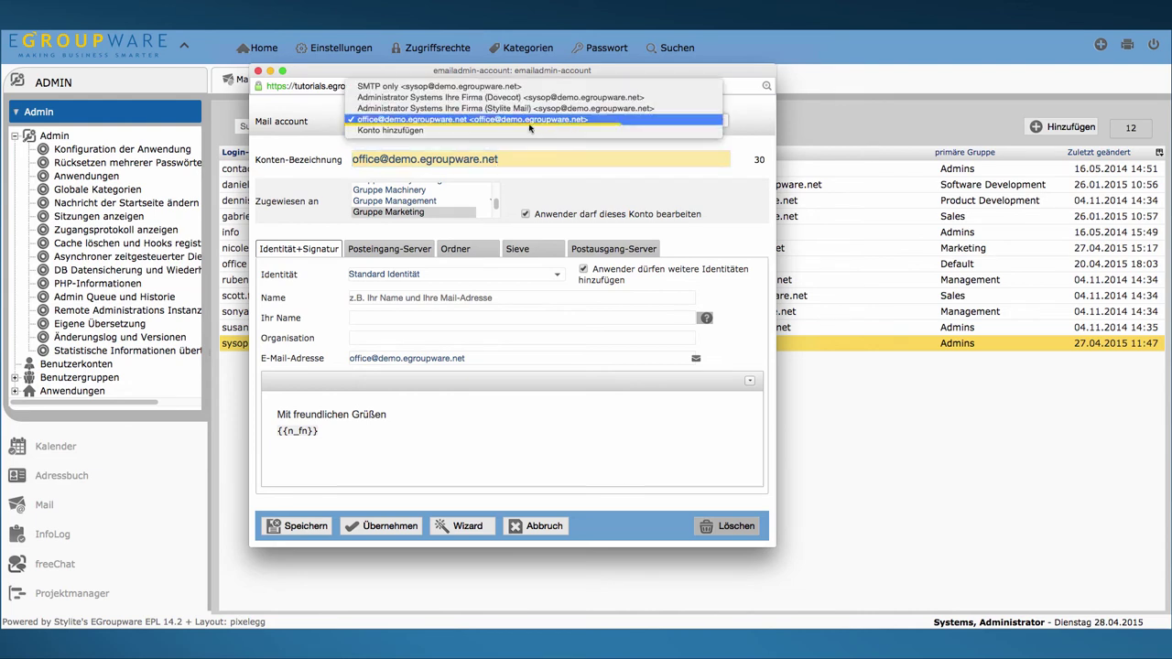
left_click(464, 133)
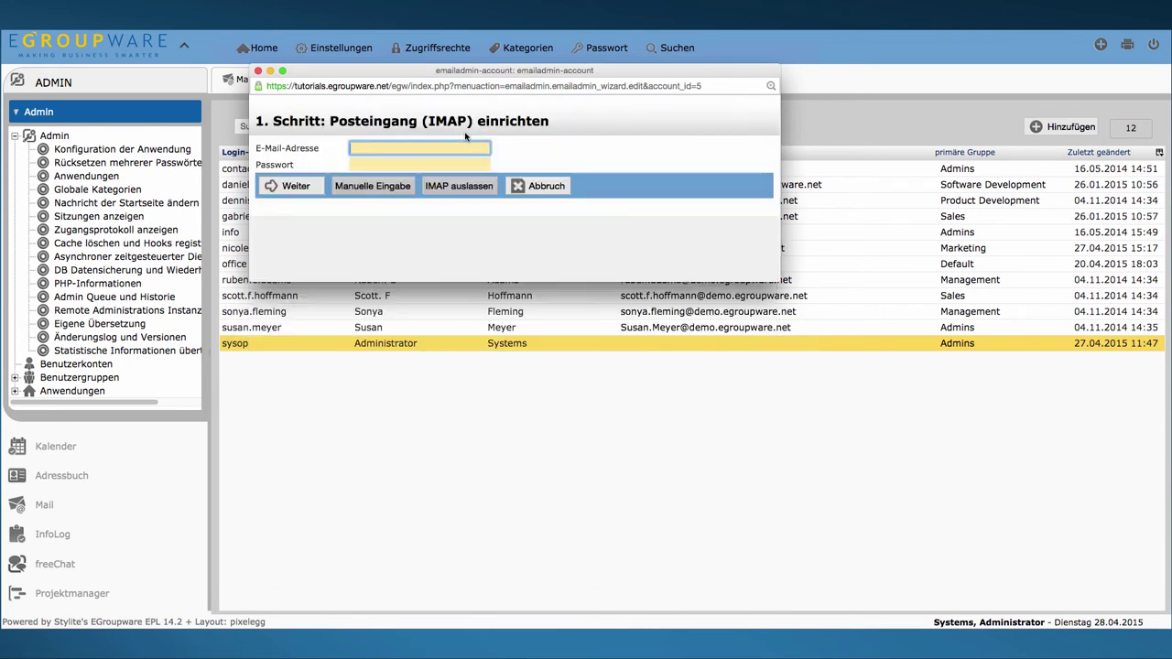
Step: Enter the suggested sysop address and account password, then skip the IMAP setup
type("sy")
key("Down")
key("Return")
key("Tab")
type("*********")
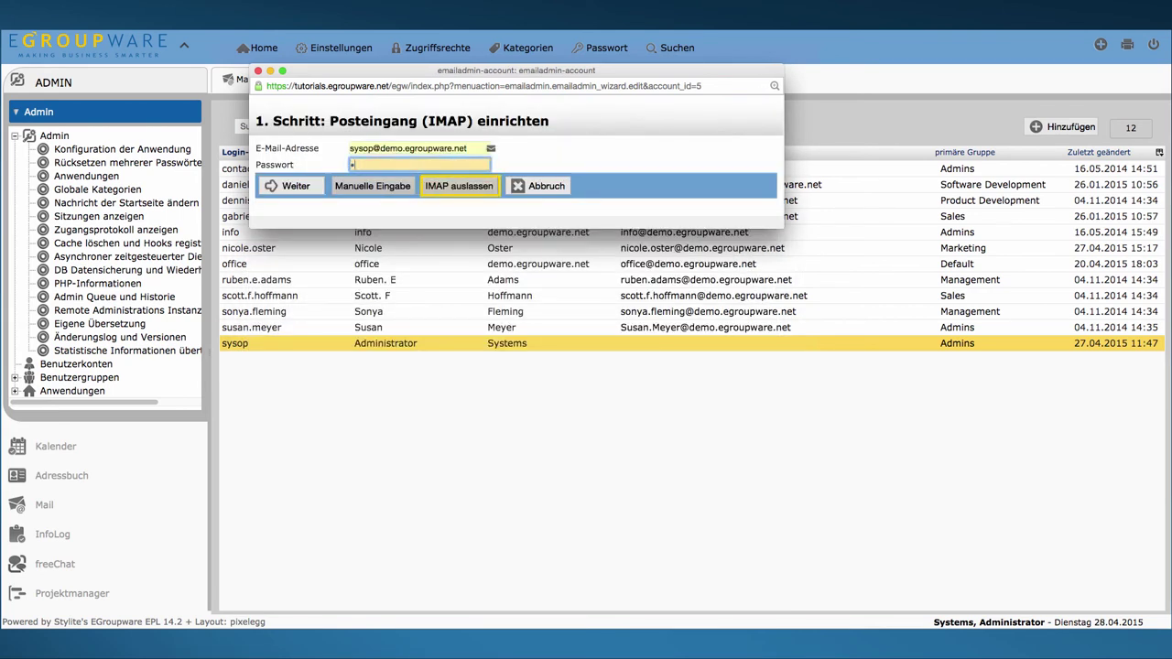
left_click(486, 186)
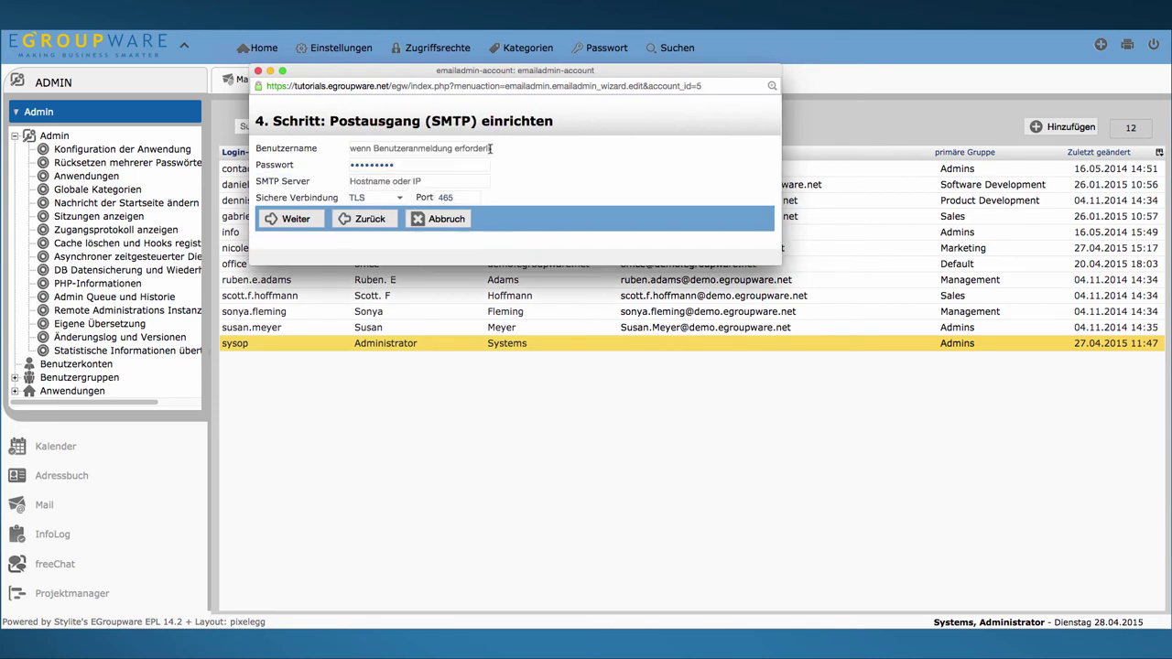
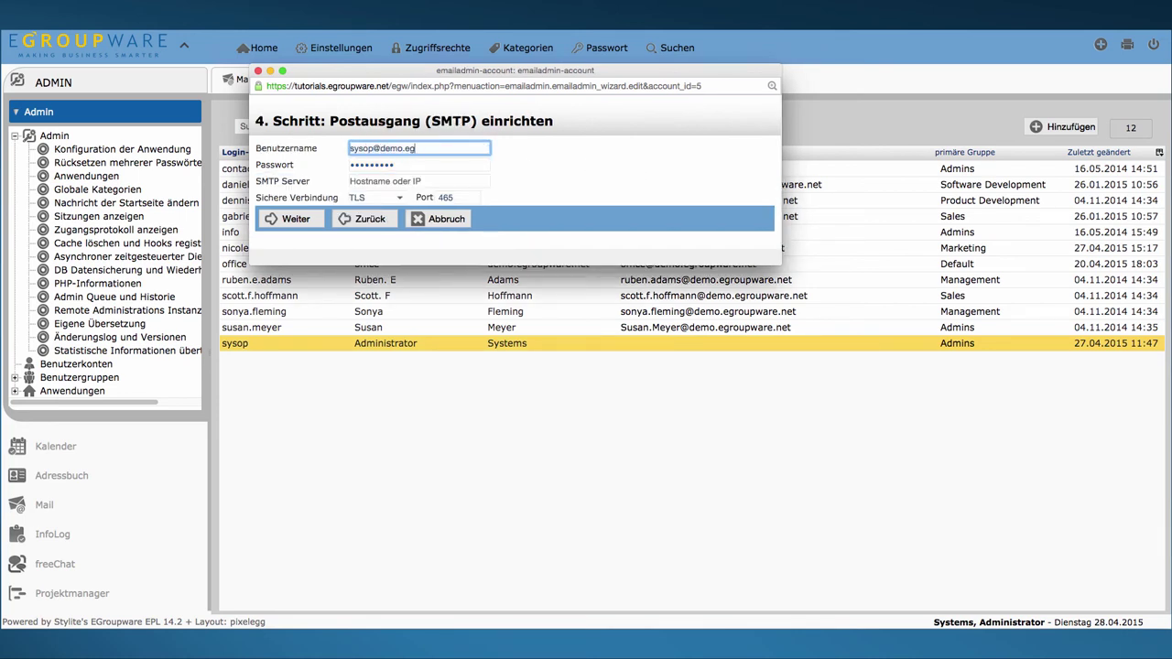
Step: Use the administrator's address as SMTP username with server smtp.stylite.de and finish the wizard
key("Tab")
key("Tab")
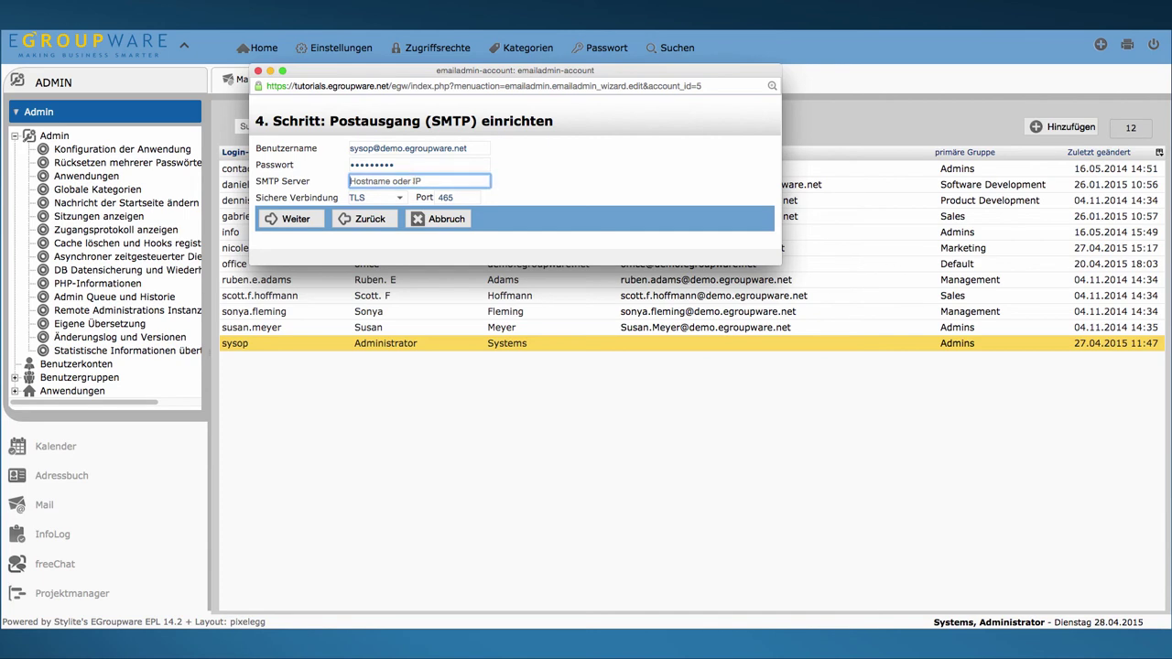
type("s")
left_click(404, 197)
left_click(293, 219)
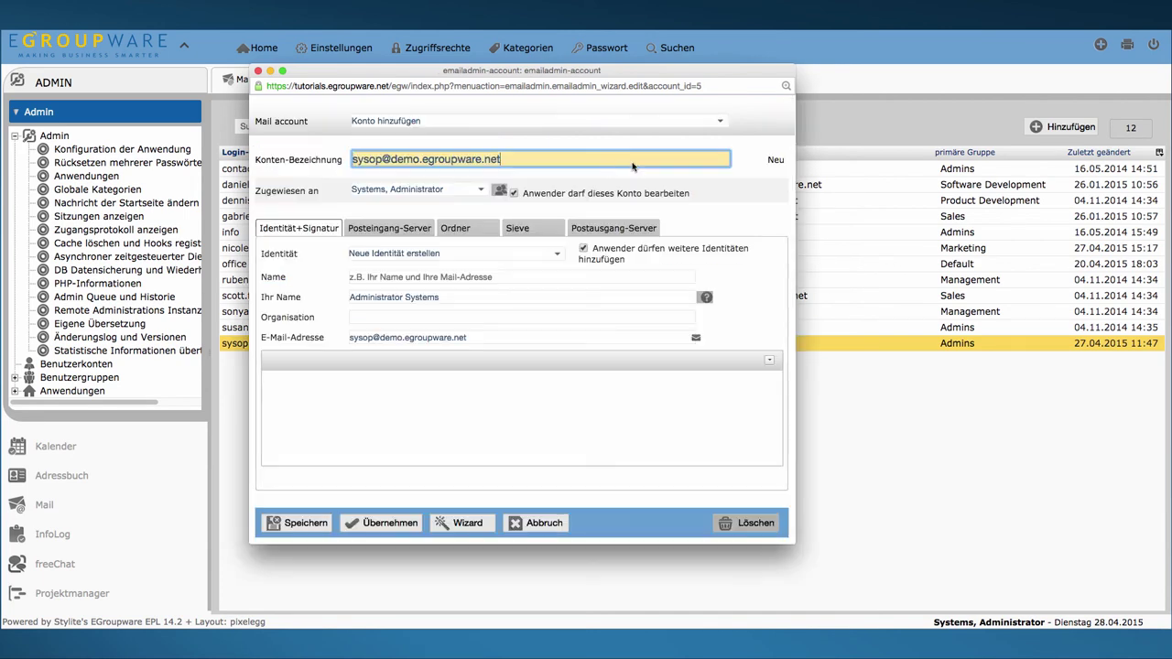
Step: Name the account 'SMTP only' and assign it to Alle Anwender
triple_click(581, 157)
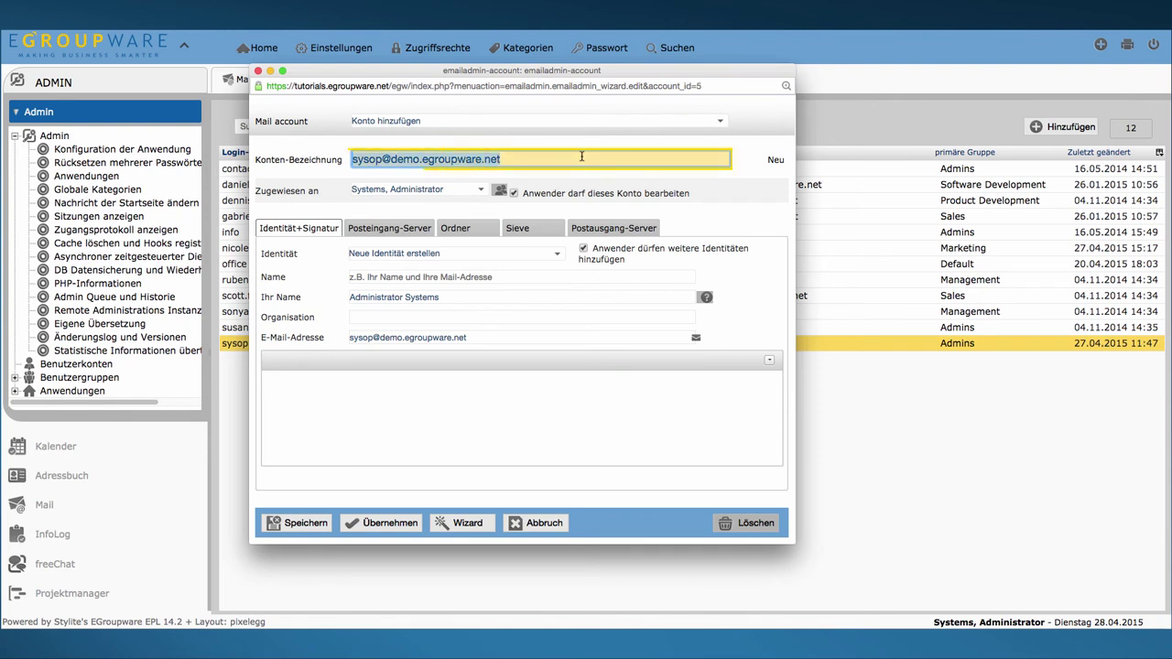
type("SM")
left_click(554, 176)
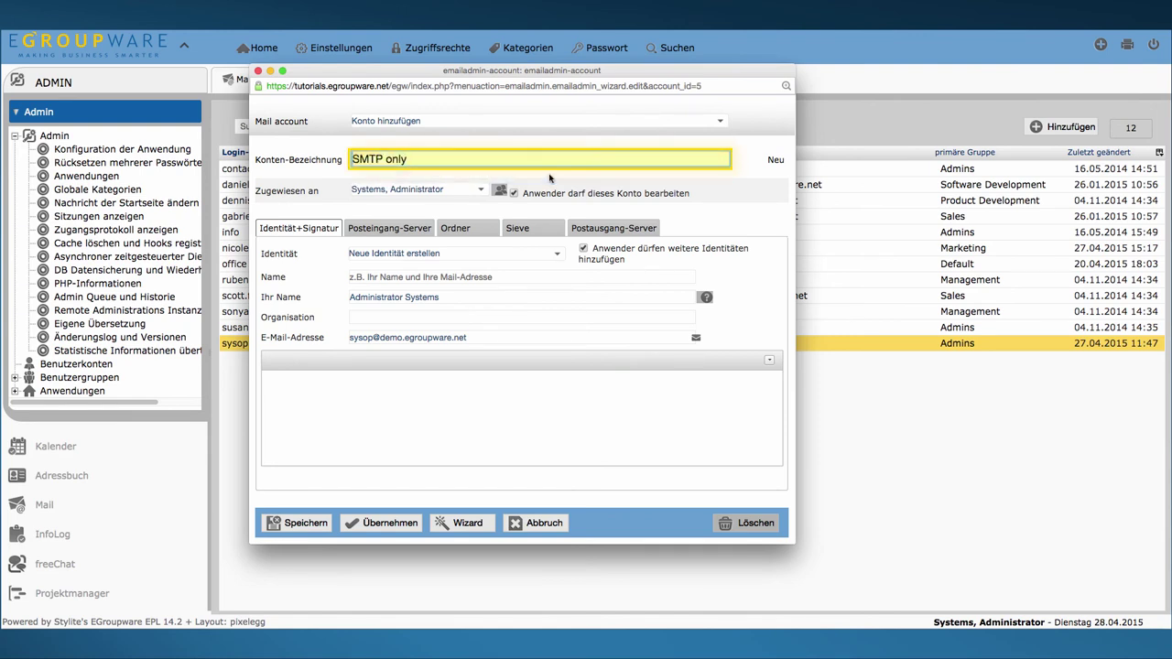
left_click(481, 190)
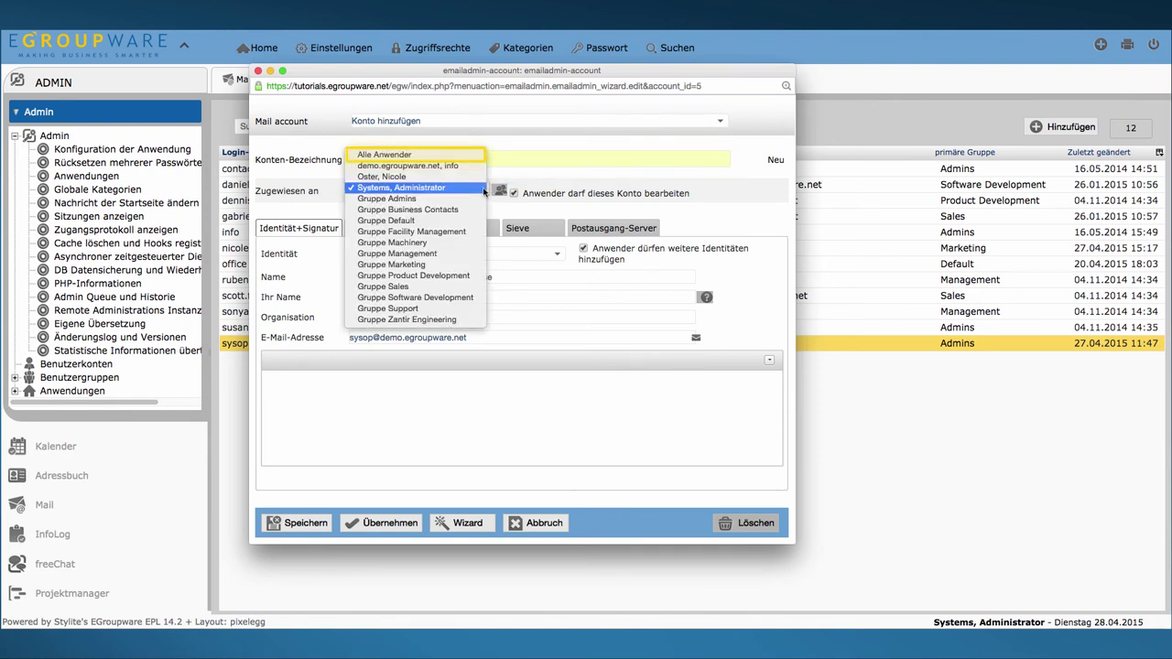
left_click(472, 154)
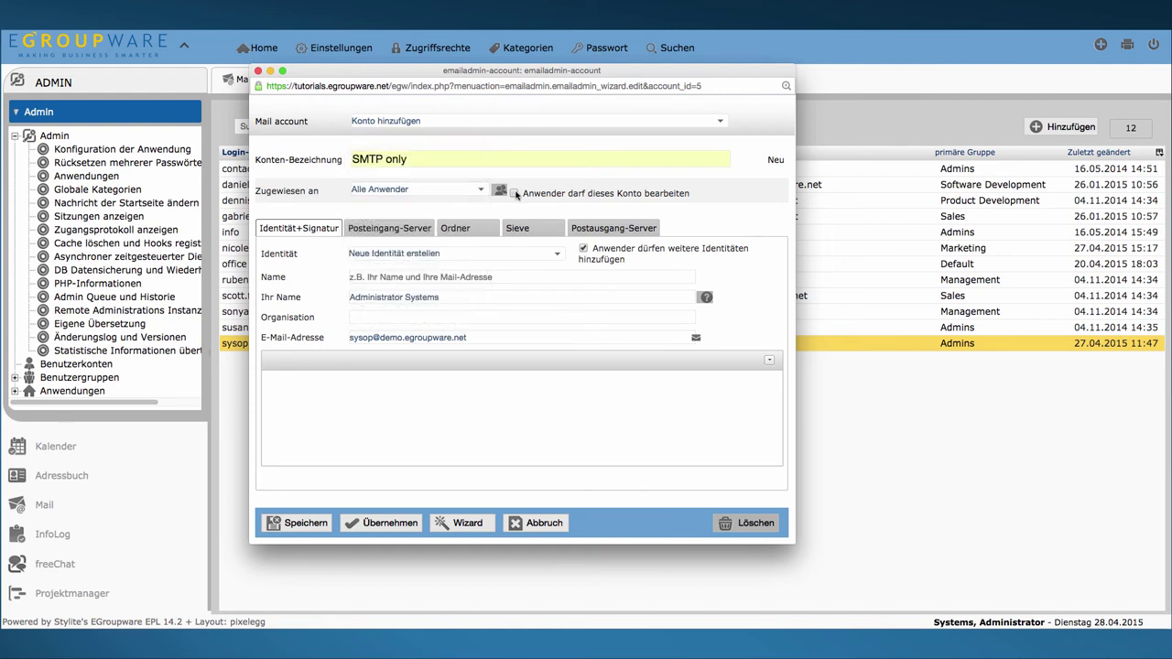
Step: Empty the sender name, keep Standard SMTP-Server as outgoing type, and save the account
triple_click(523, 294)
key("BackSpace")
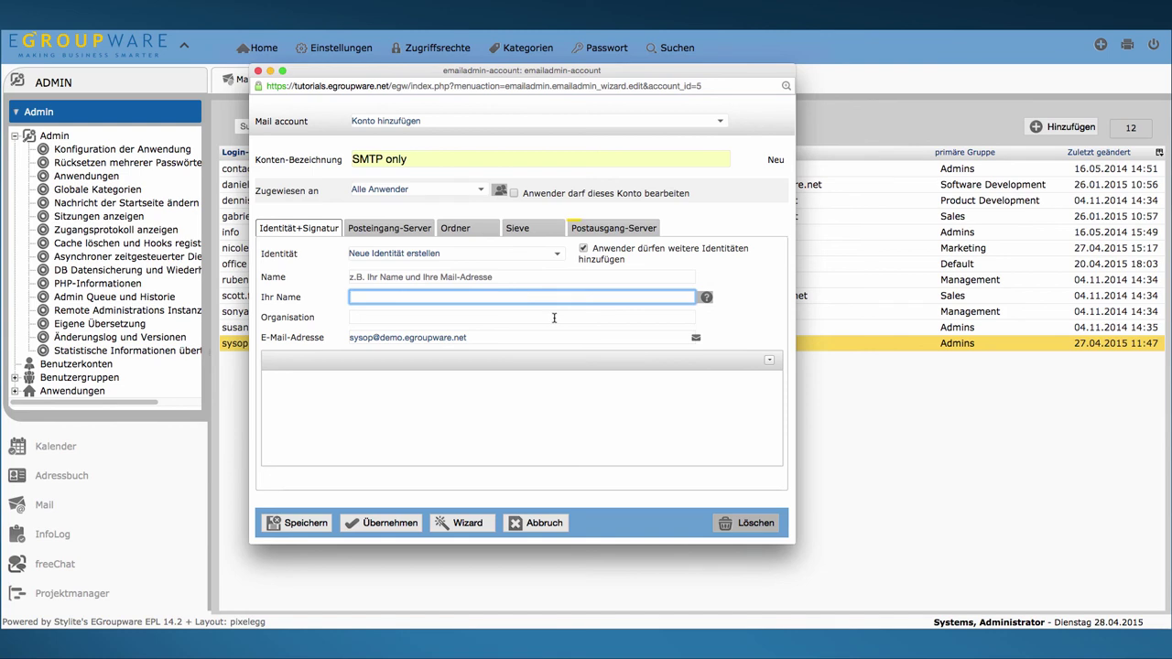
left_click(606, 229)
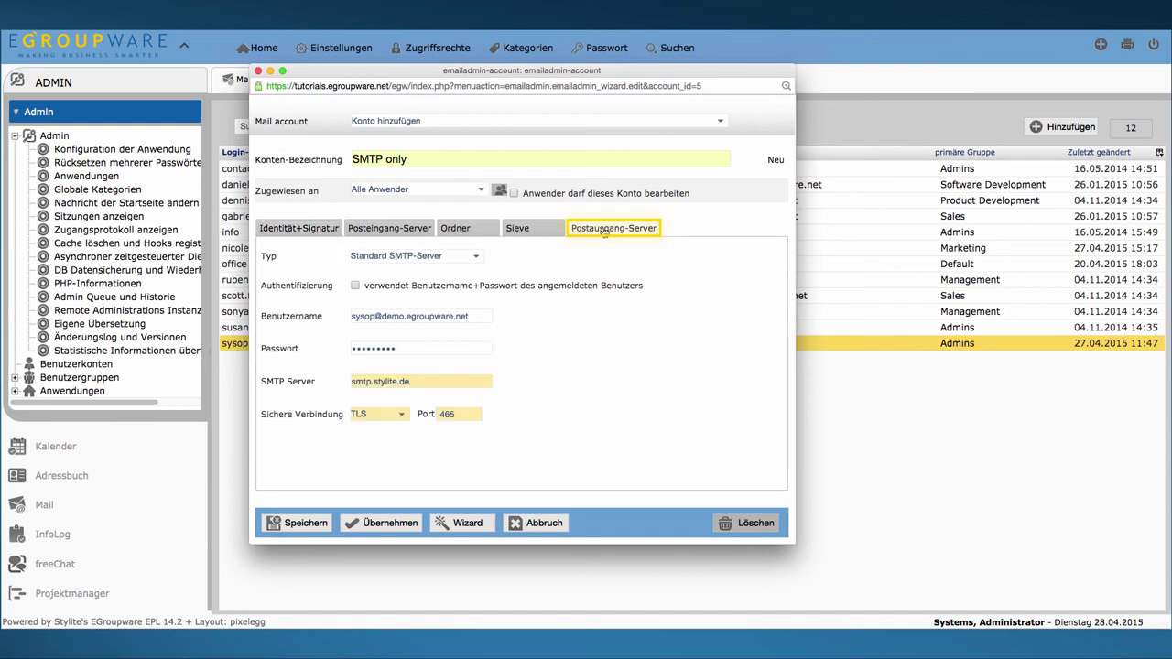
left_click(481, 261)
left_click(480, 261)
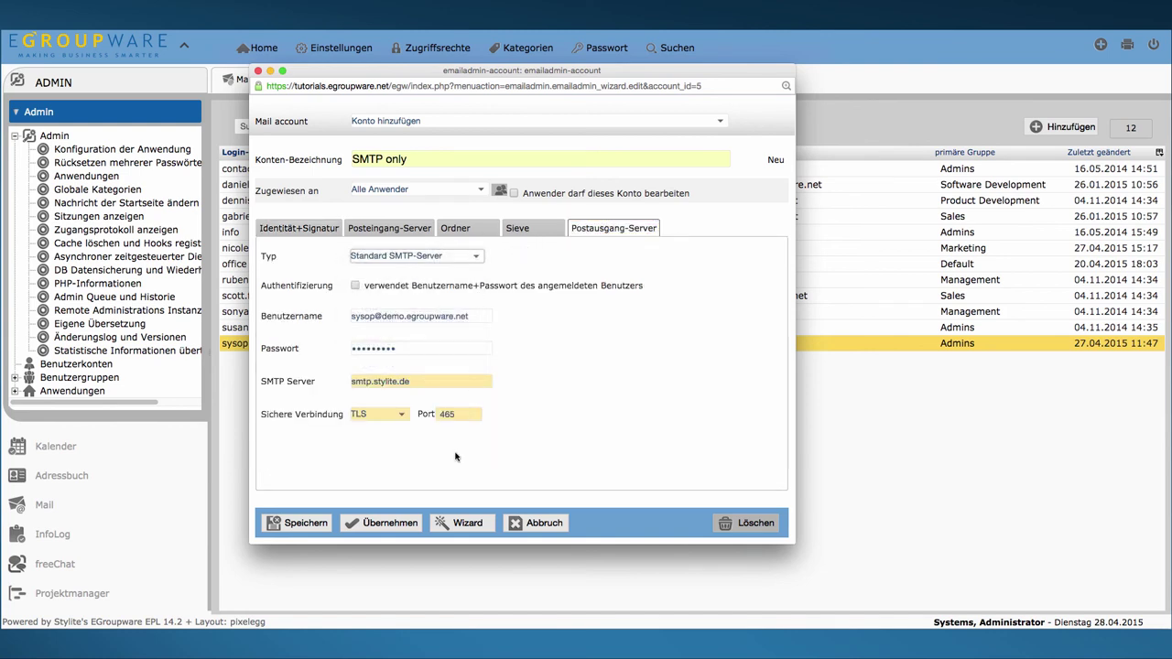
left_click(308, 228)
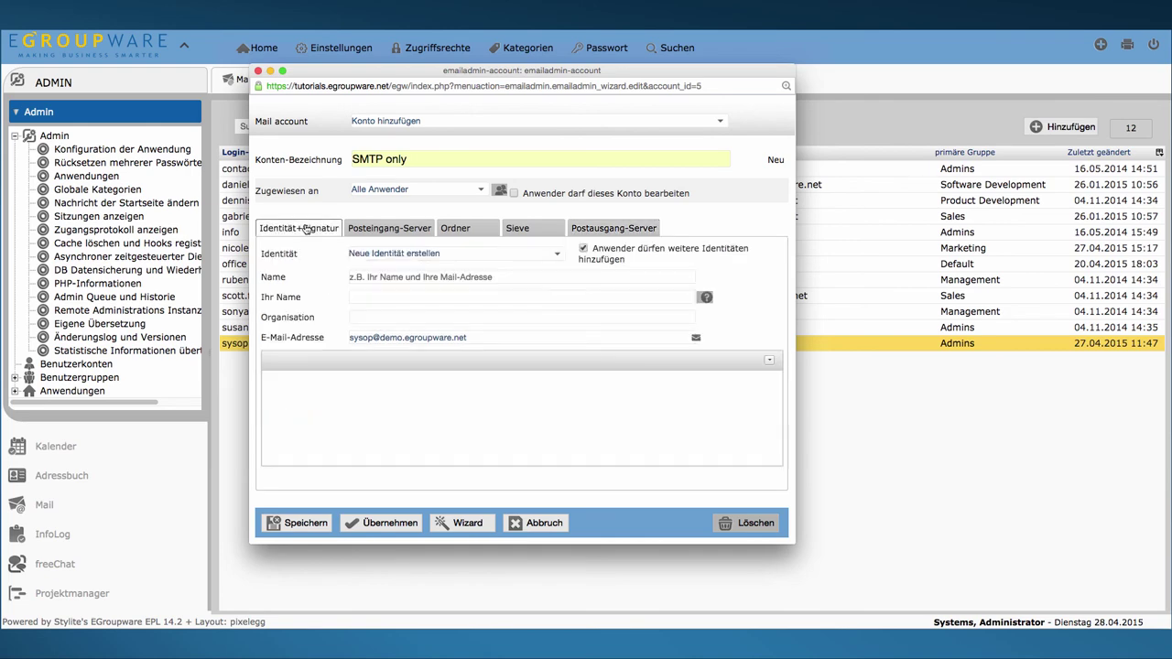
left_click(301, 522)
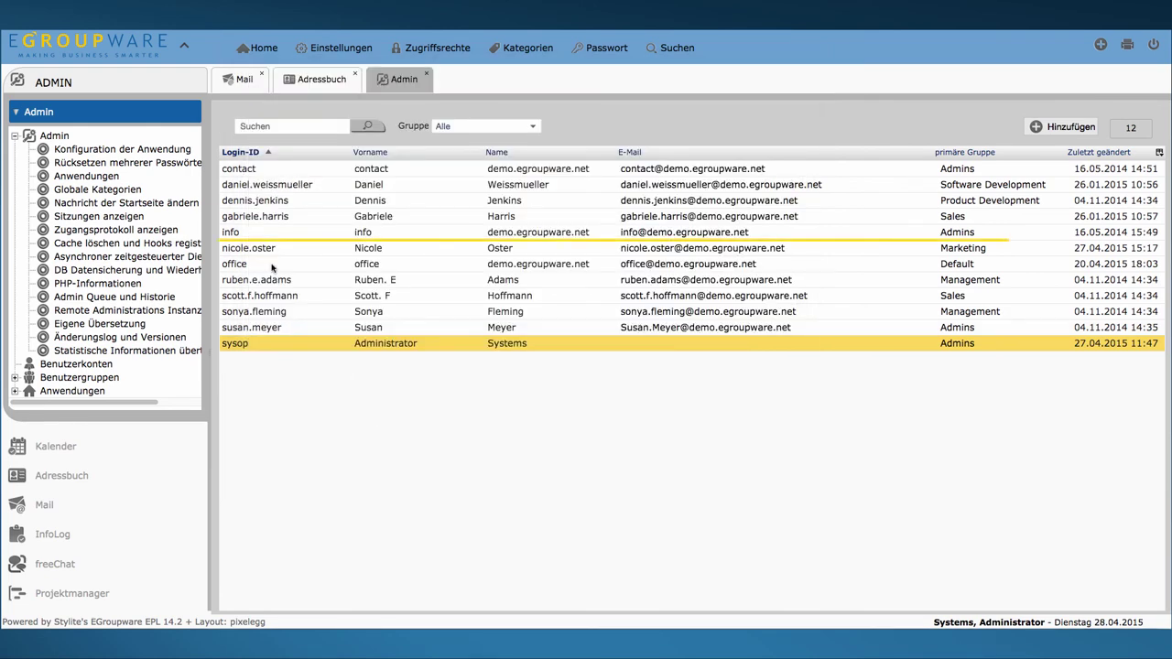
Step: Open the Marketing user's EMail Konto settings and confirm 'SMTP only' appears among their mail accounts
left_click(262, 248)
right_click(262, 248)
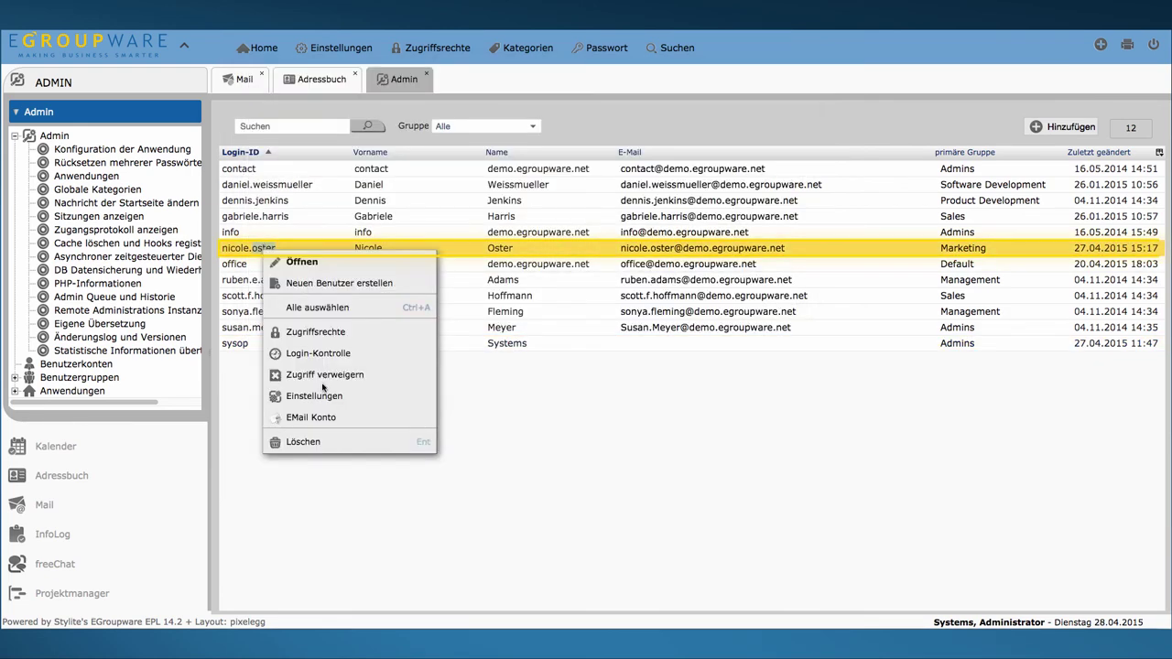
left_click(311, 417)
left_click(723, 124)
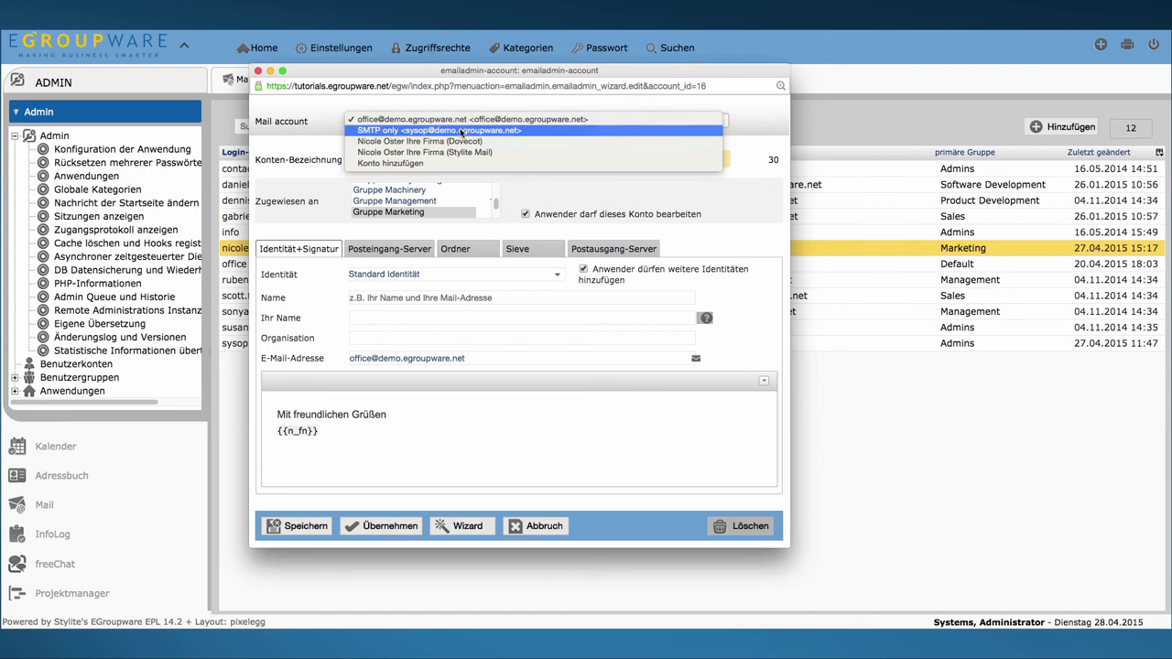
key("Escape")
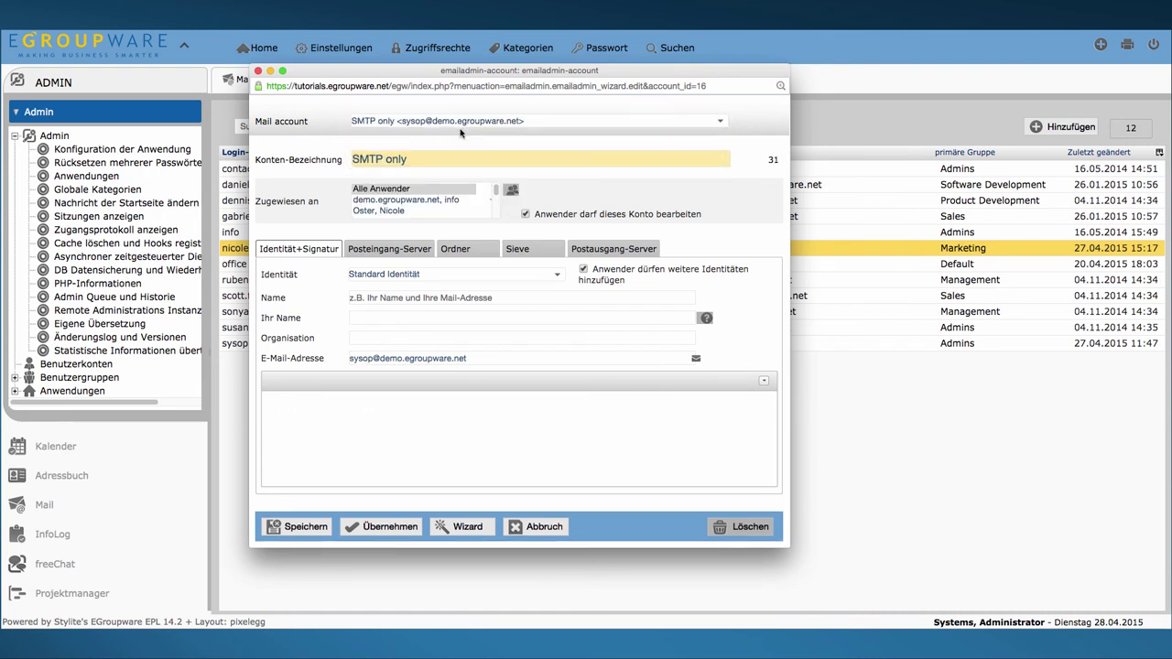